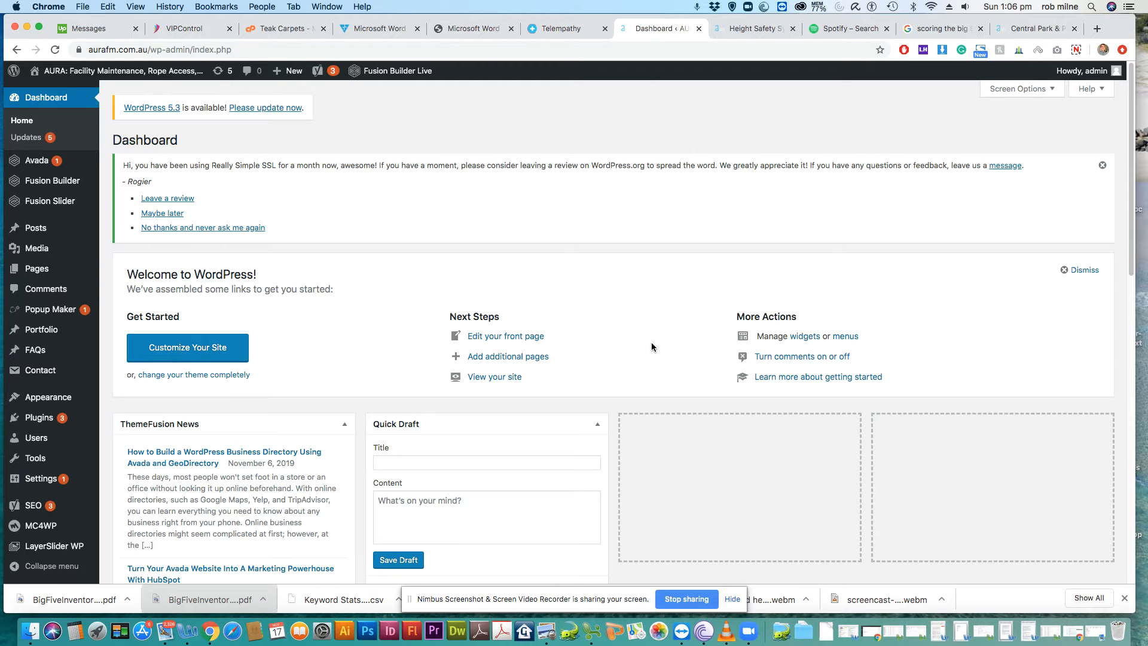
# Step: Open the list of all posts on the site
pyautogui.moveTo(60, 228)
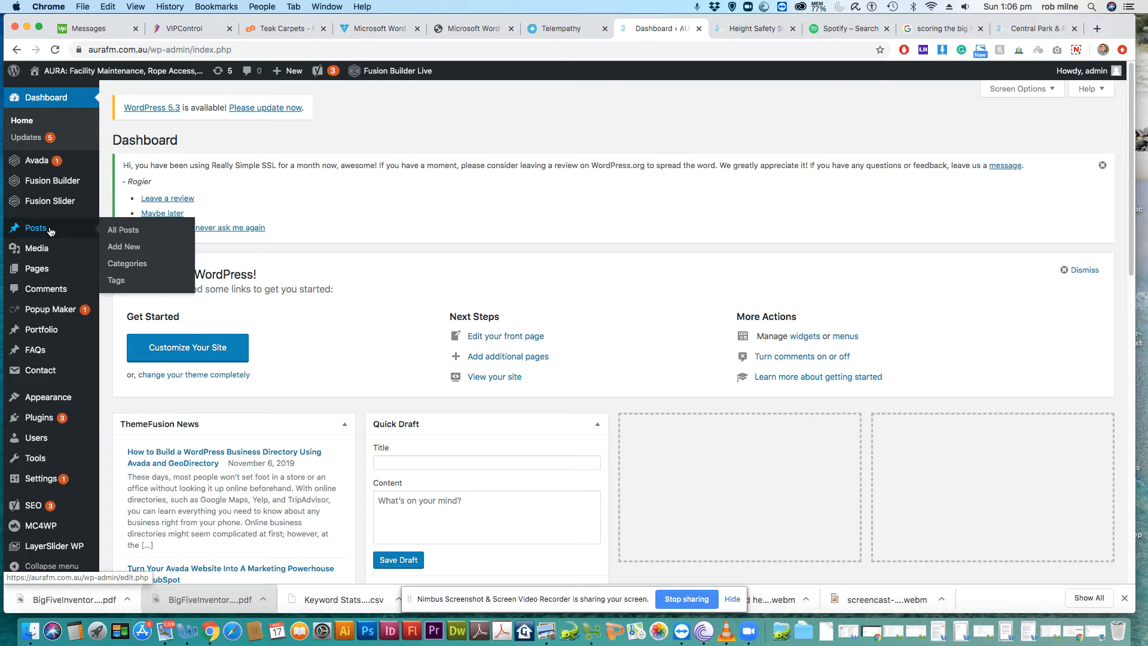
pyautogui.click(51, 232)
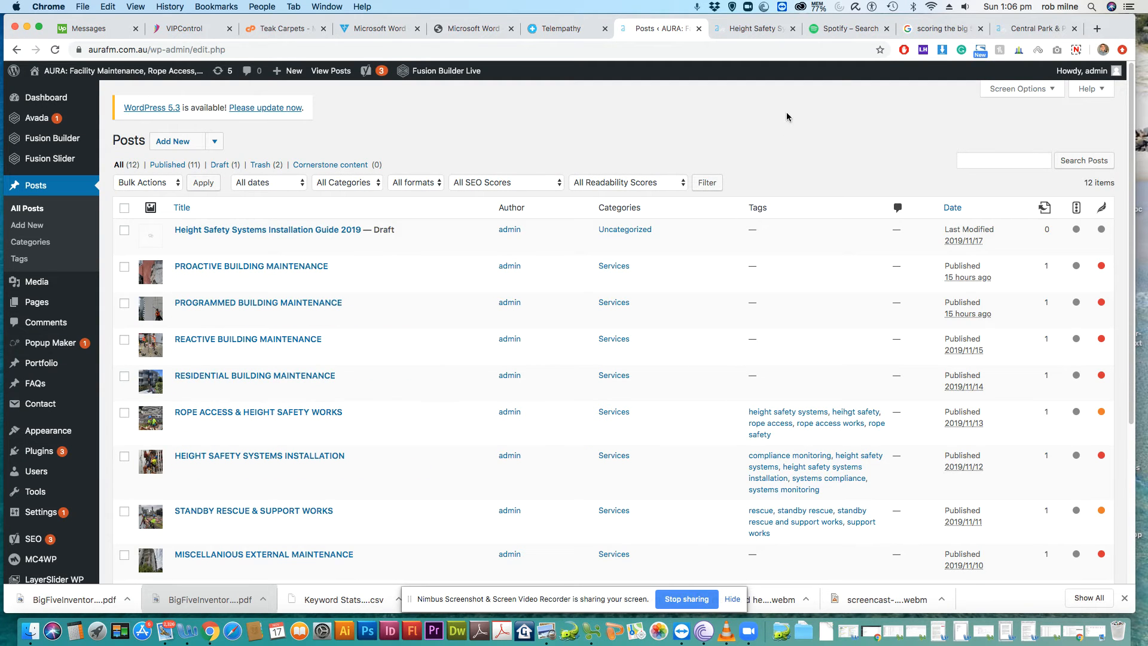
# Step: View the preview of the Height Safety Systems Installation Process post, show and hide its sliding bar, and return to the posts list
pyautogui.click(736, 31)
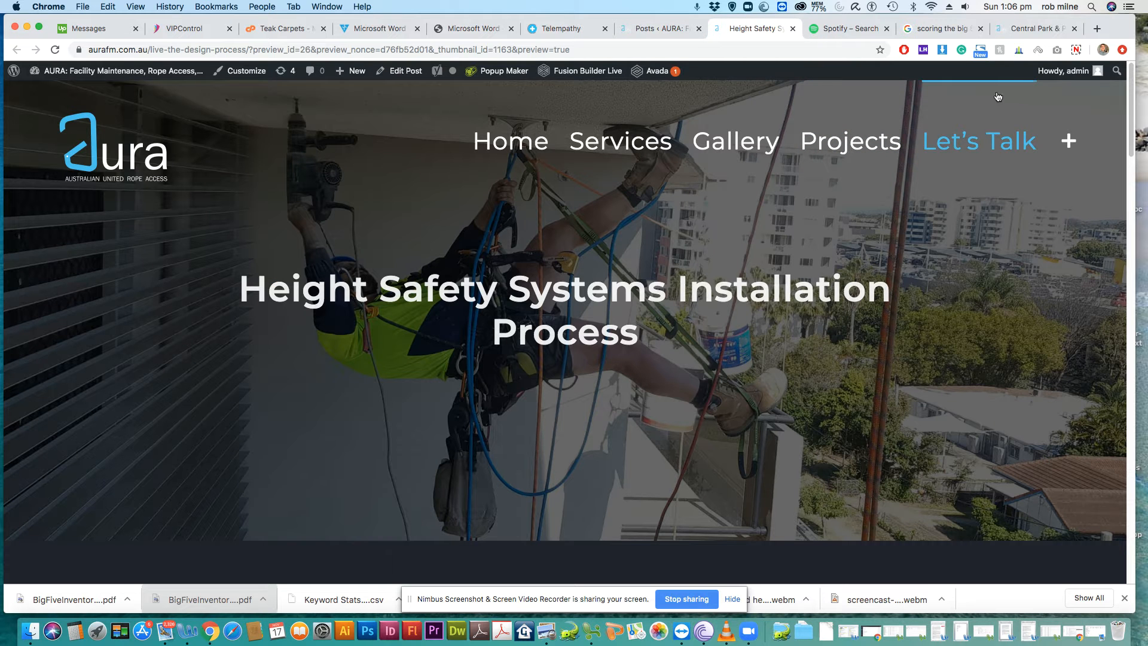
pyautogui.click(1070, 143)
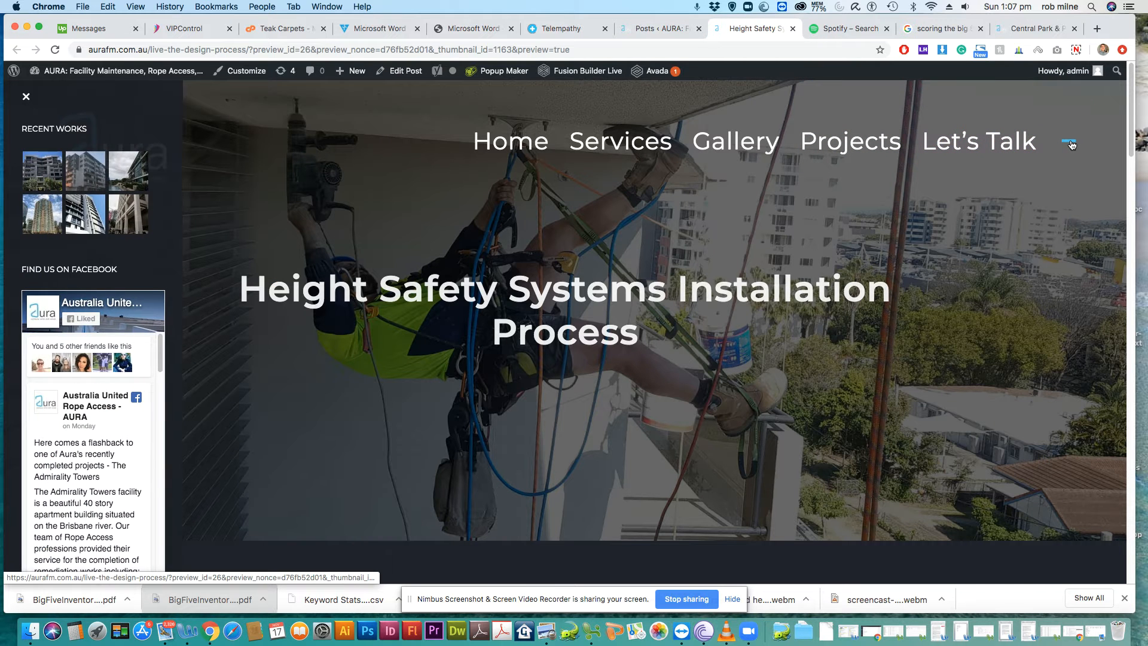
pyautogui.click(1070, 143)
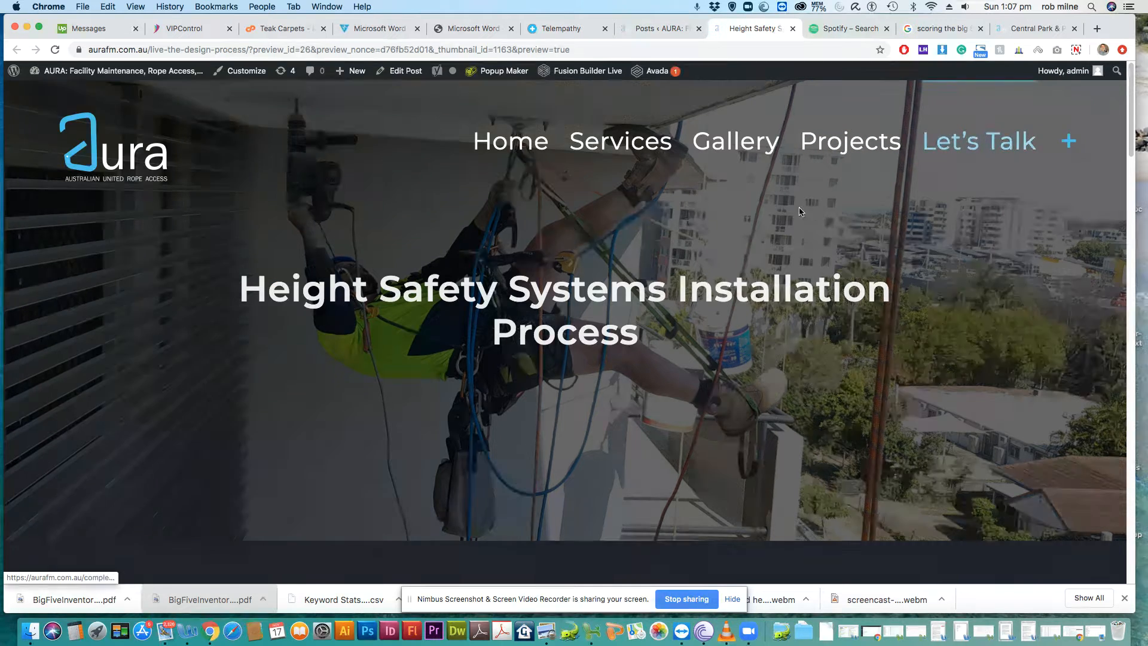
pyautogui.click(655, 32)
# Step: Move the draft post "Height Safety Systems Installation Guide 2019" to the trash and look over the remaining posts
pyautogui.moveTo(536, 244)
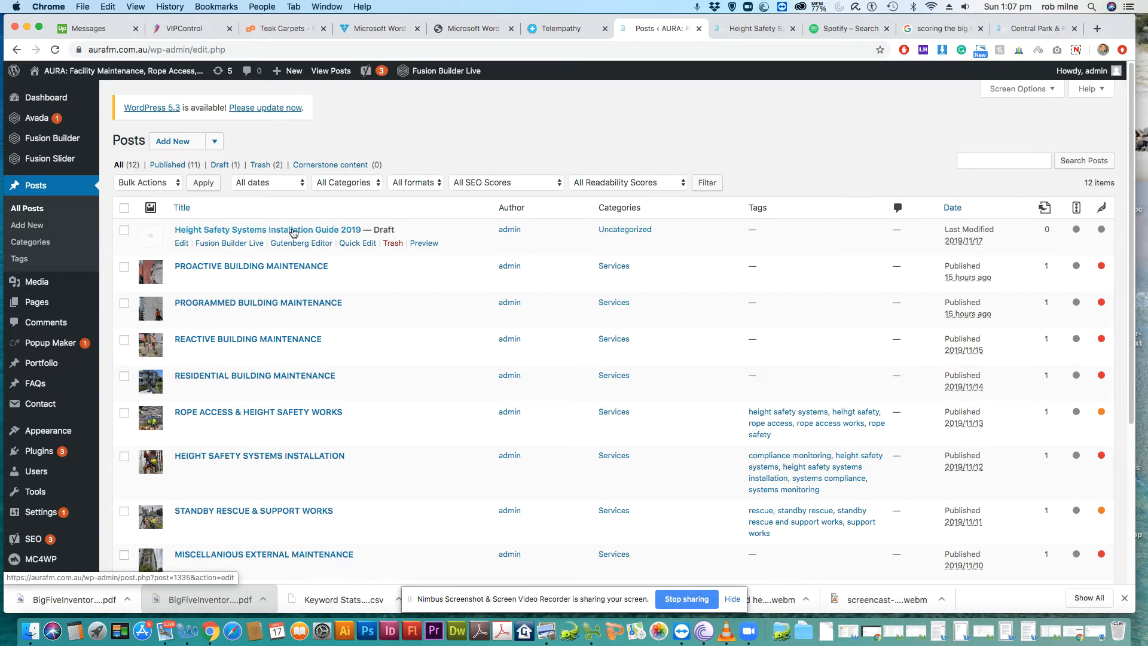
pyautogui.click(393, 243)
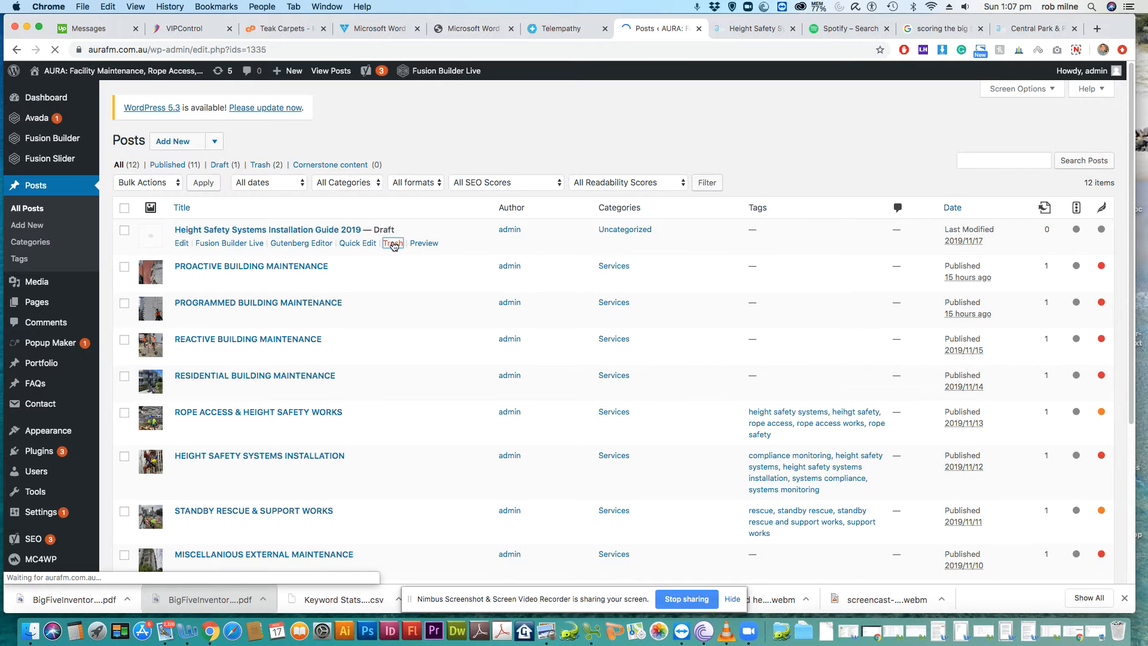
pyautogui.scroll(-5, 386, 287)
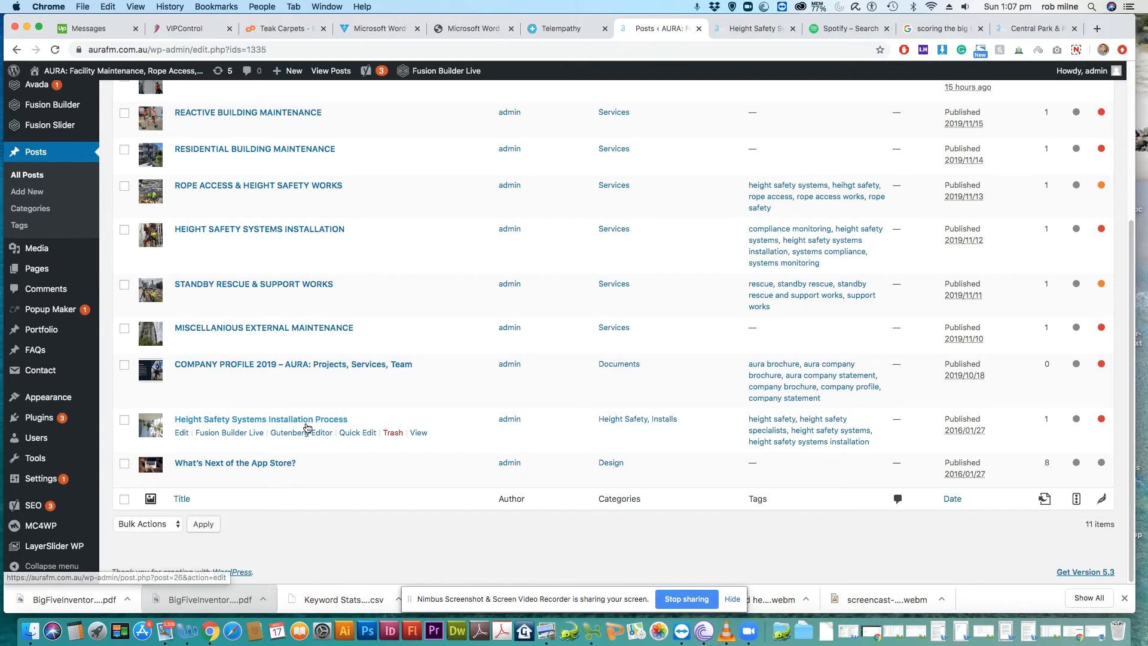
pyautogui.scroll(5, 332, 406)
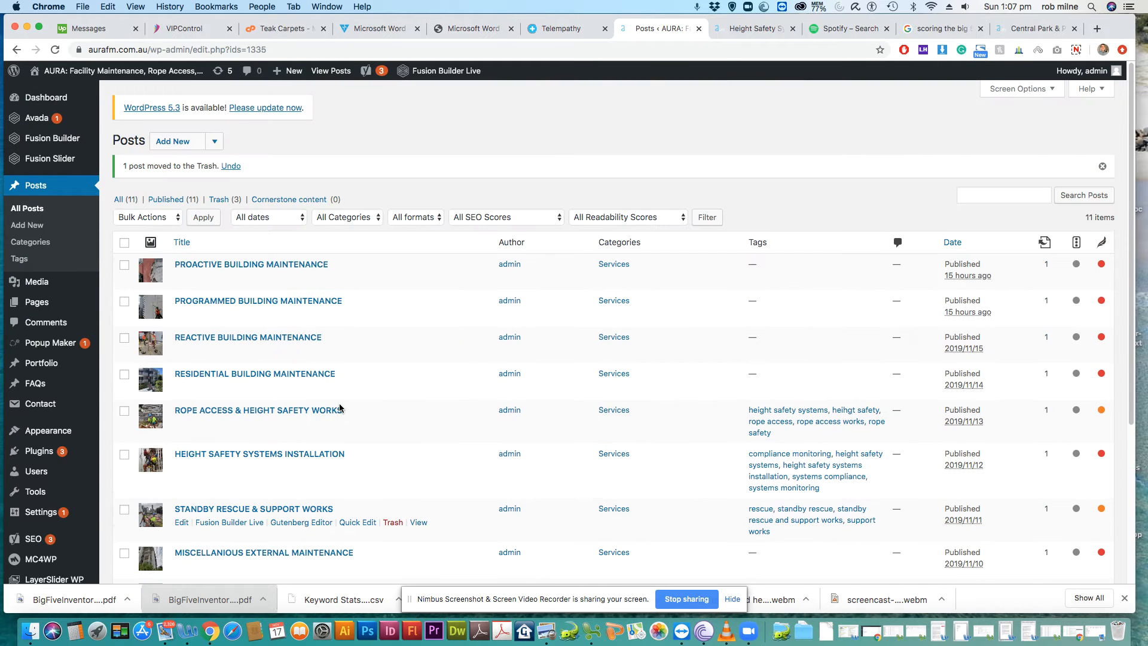
# Step: Create a new post titled "Height Safety Systems Installation Guide" and switch its editor to Fusion Builder
pyautogui.click(177, 141)
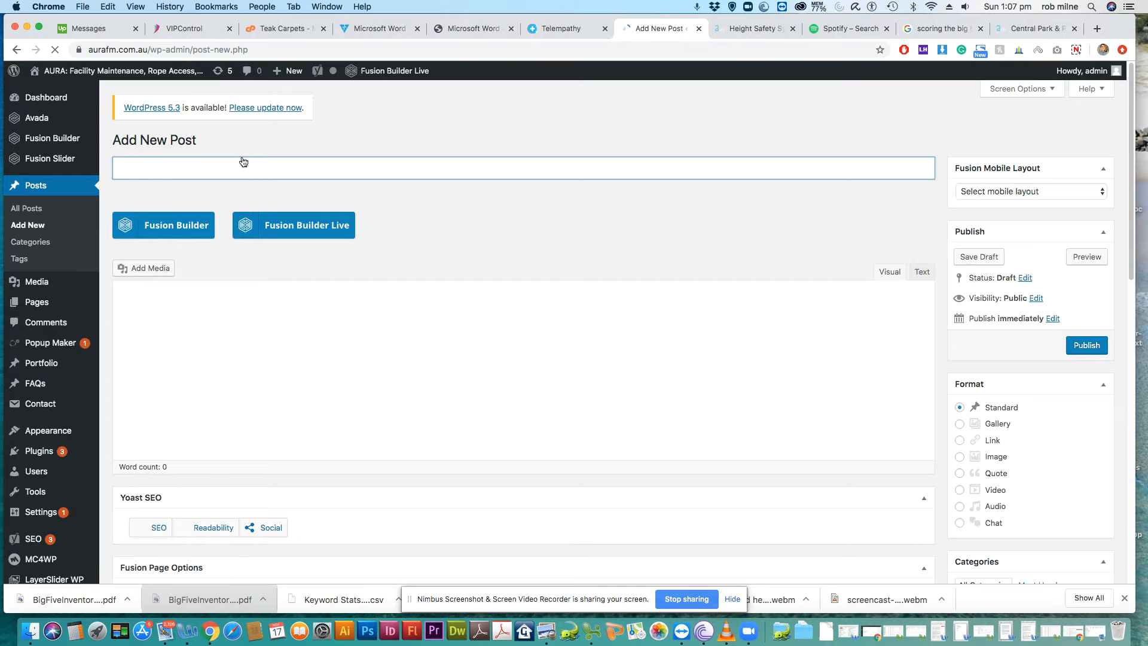
pyautogui.write('Height Safety Systems Installation Guide')
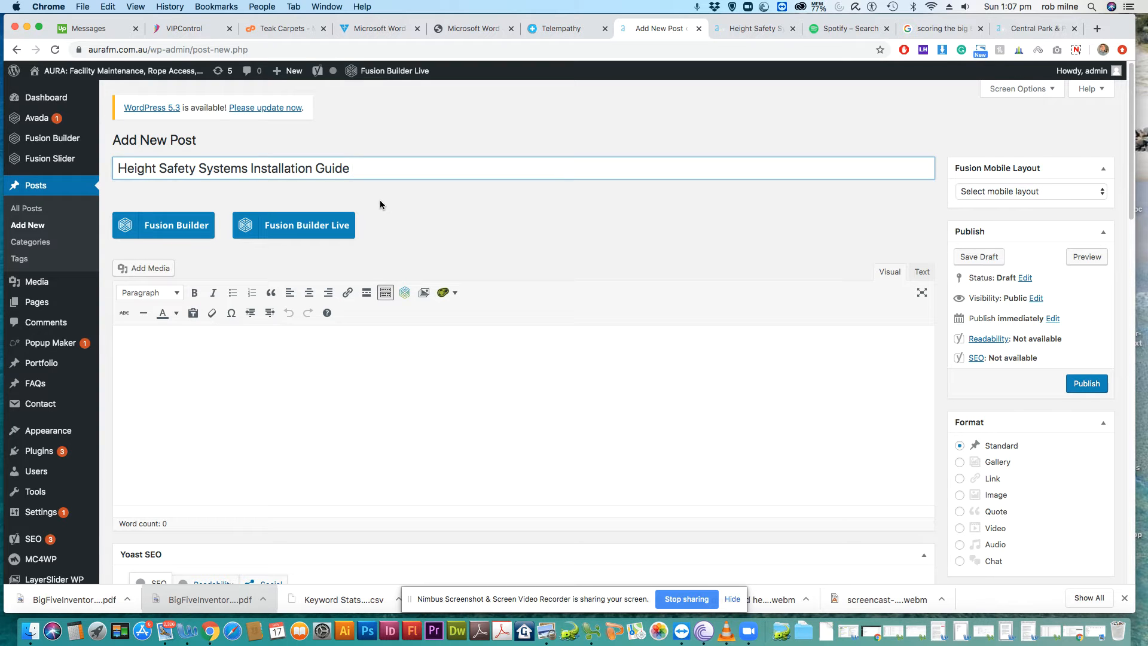
pyautogui.click(172, 232)
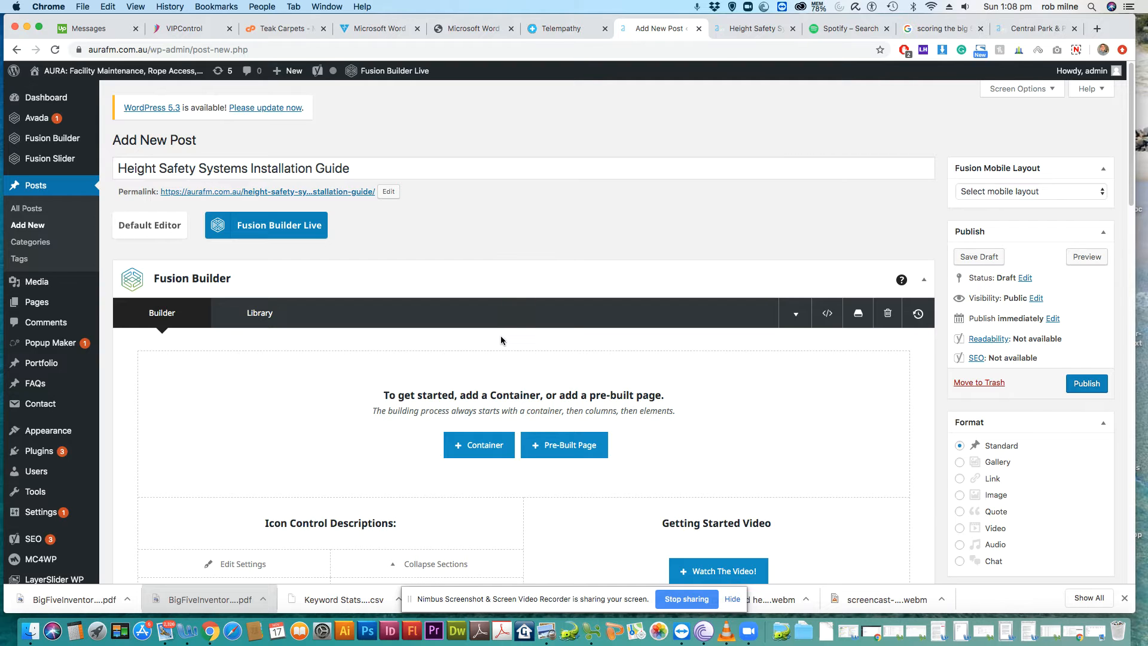
# Step: Load the saved "blog template" into the new post, replacing all page content
pyautogui.click(495, 449)
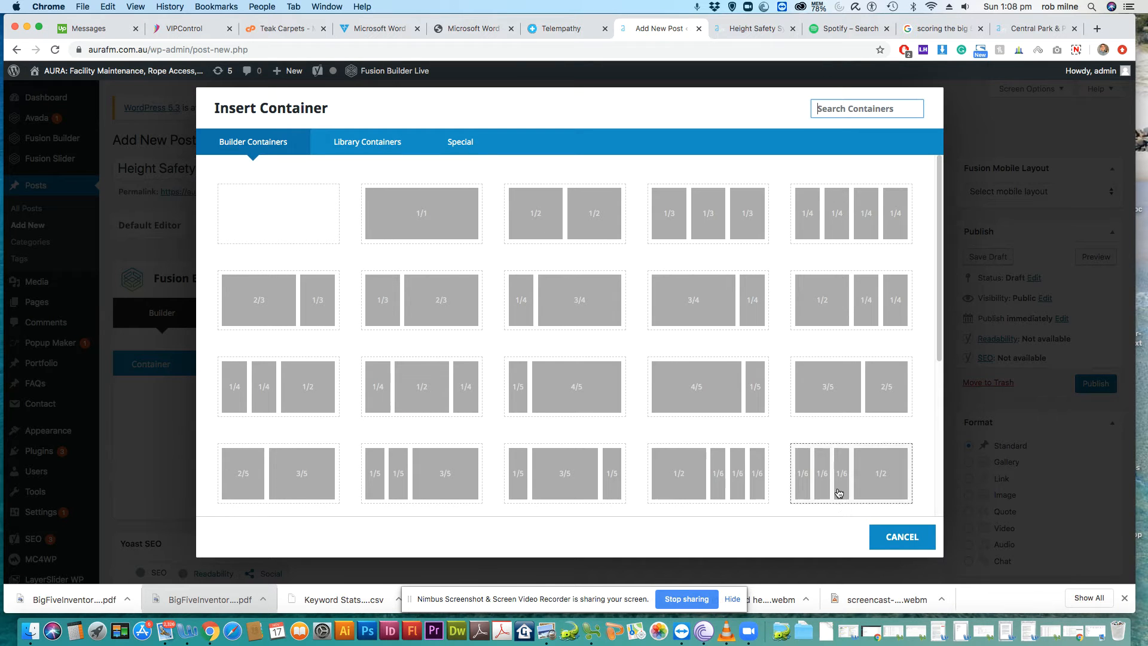
pyautogui.click(902, 537)
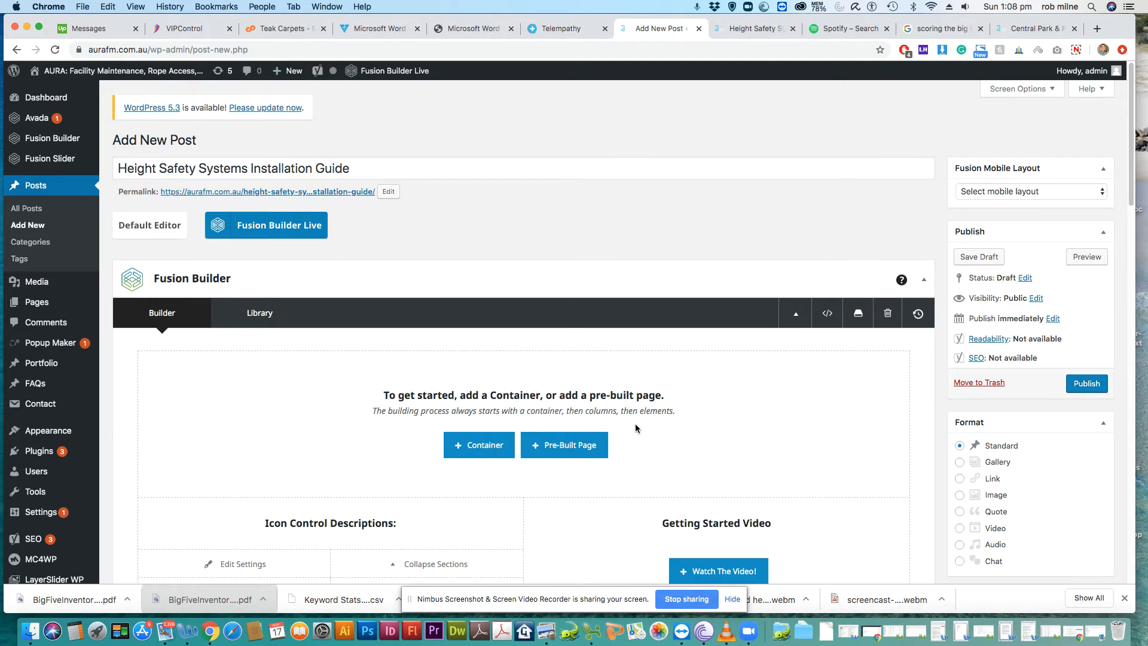
pyautogui.click(859, 315)
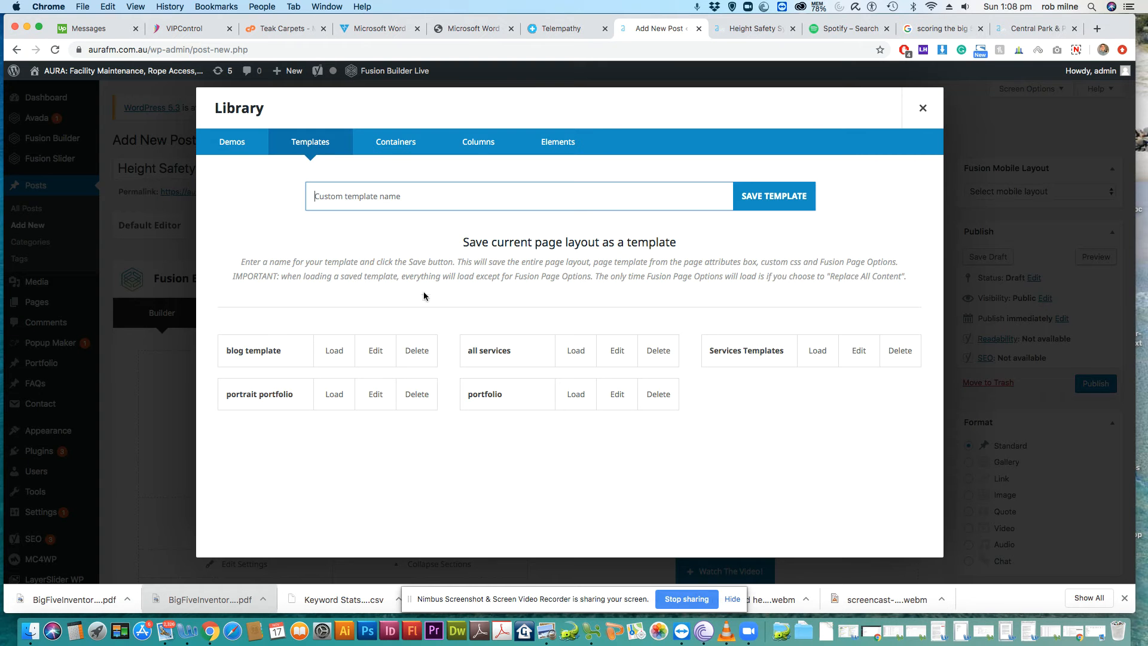
pyautogui.moveTo(319, 358)
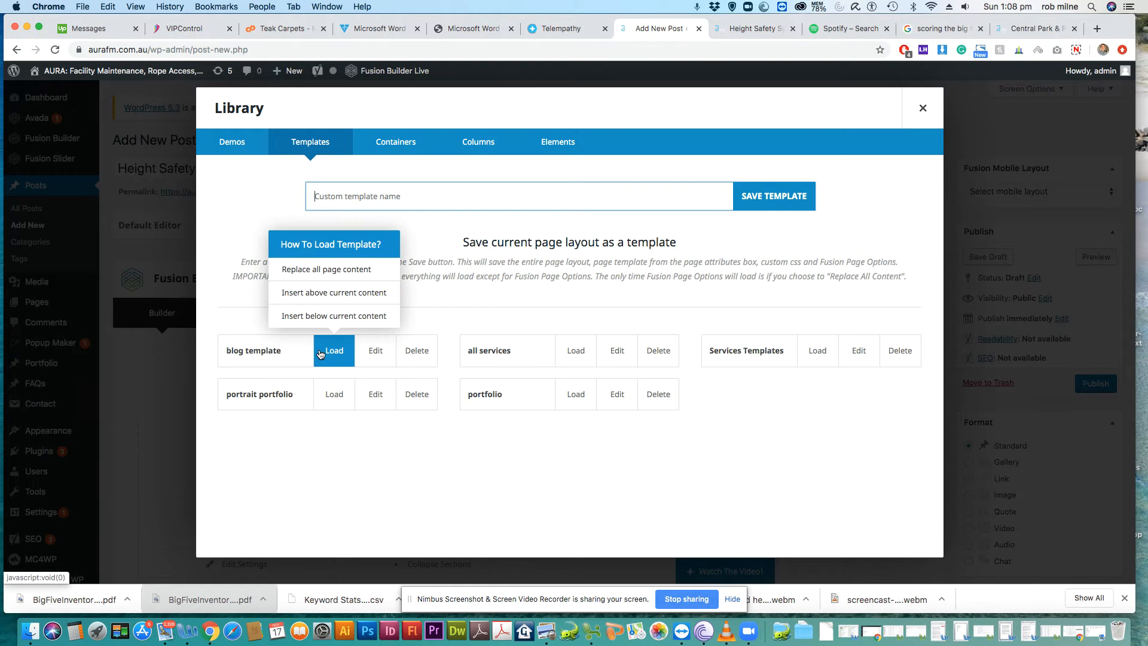
pyautogui.click(348, 273)
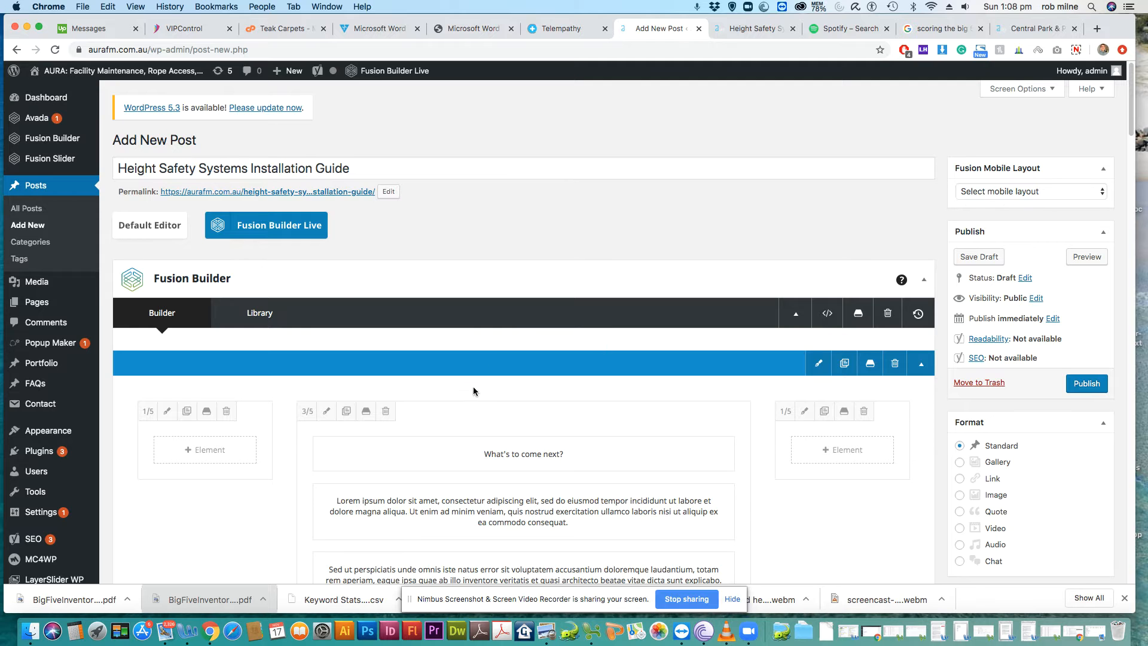
# Step: Review the loaded template's containers, including its text blocks, image and separators
pyautogui.scroll(-3, 479, 369)
pyautogui.scroll(-3, 454, 383)
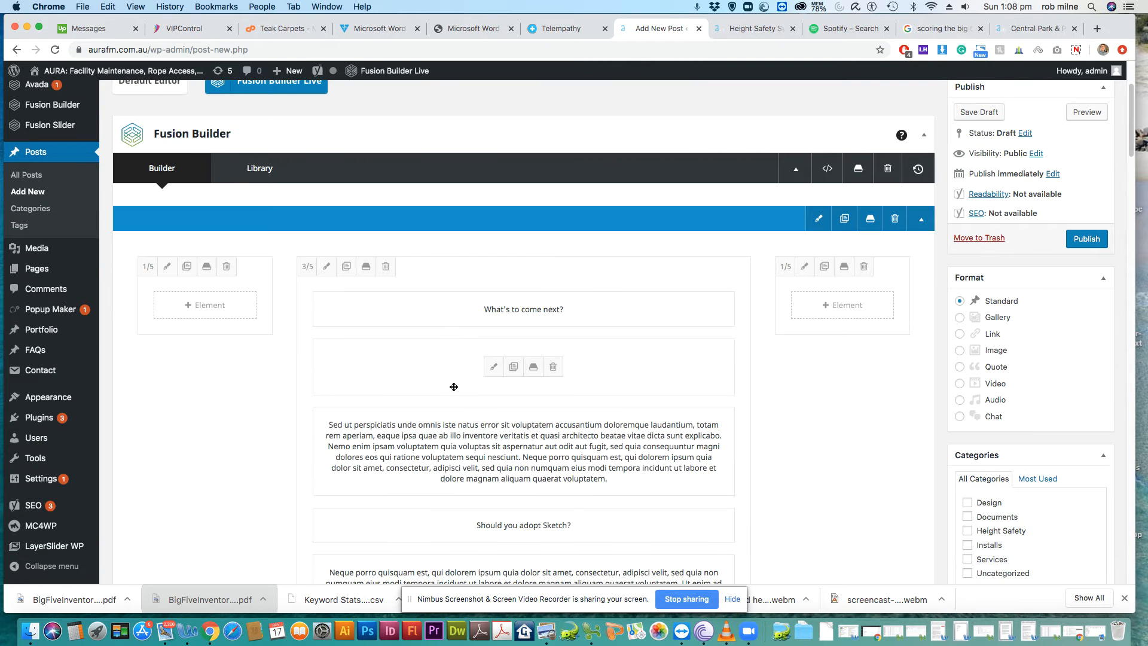
pyautogui.scroll(-20, 454, 388)
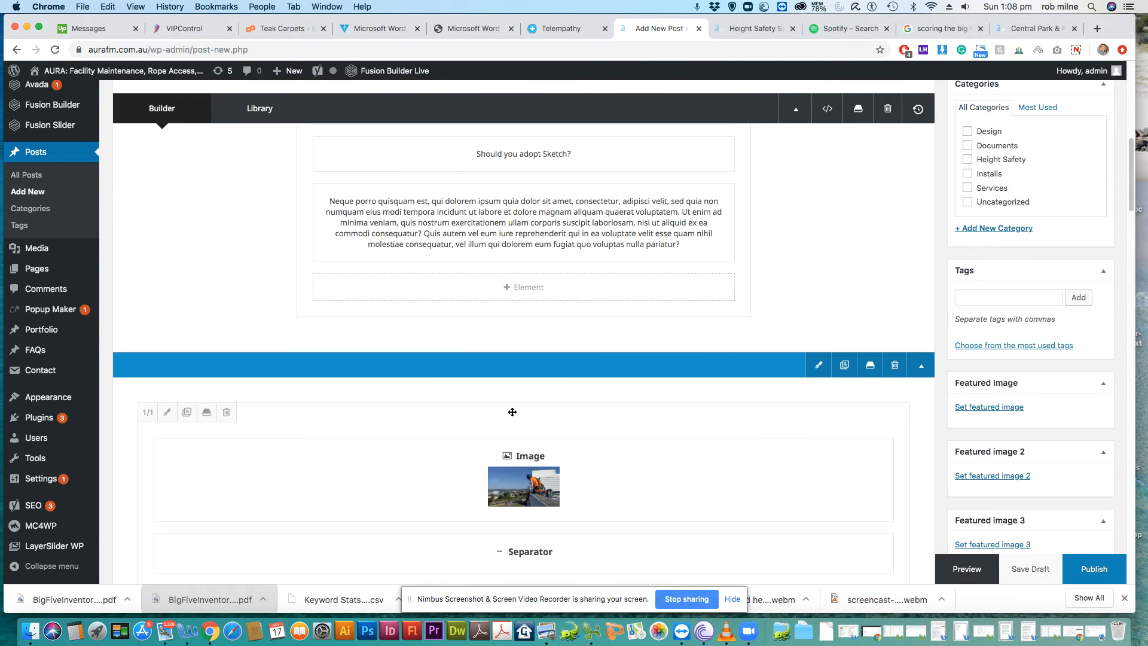
pyautogui.scroll(-10, 537, 453)
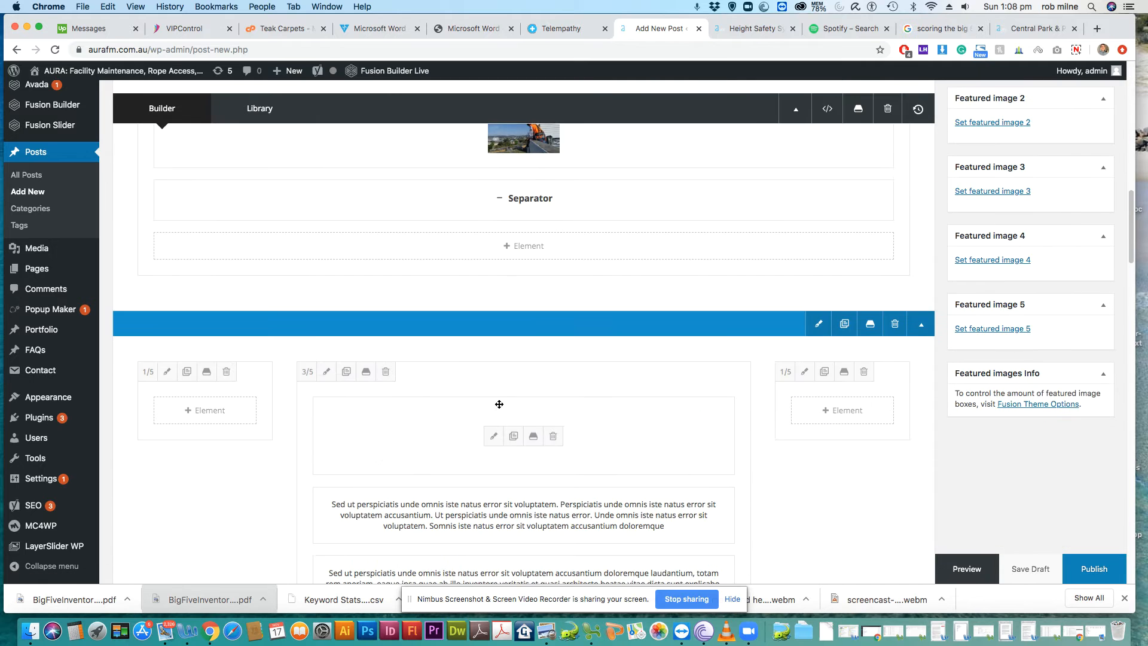
pyautogui.scroll(-10, 498, 415)
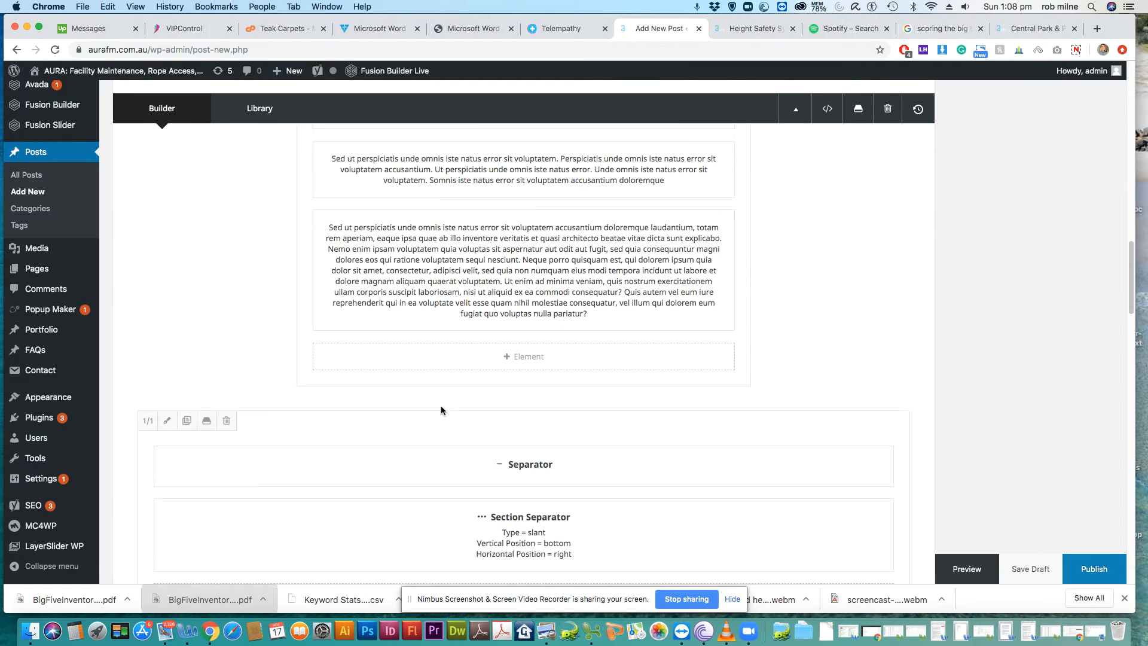
pyautogui.scroll(15, 440, 410)
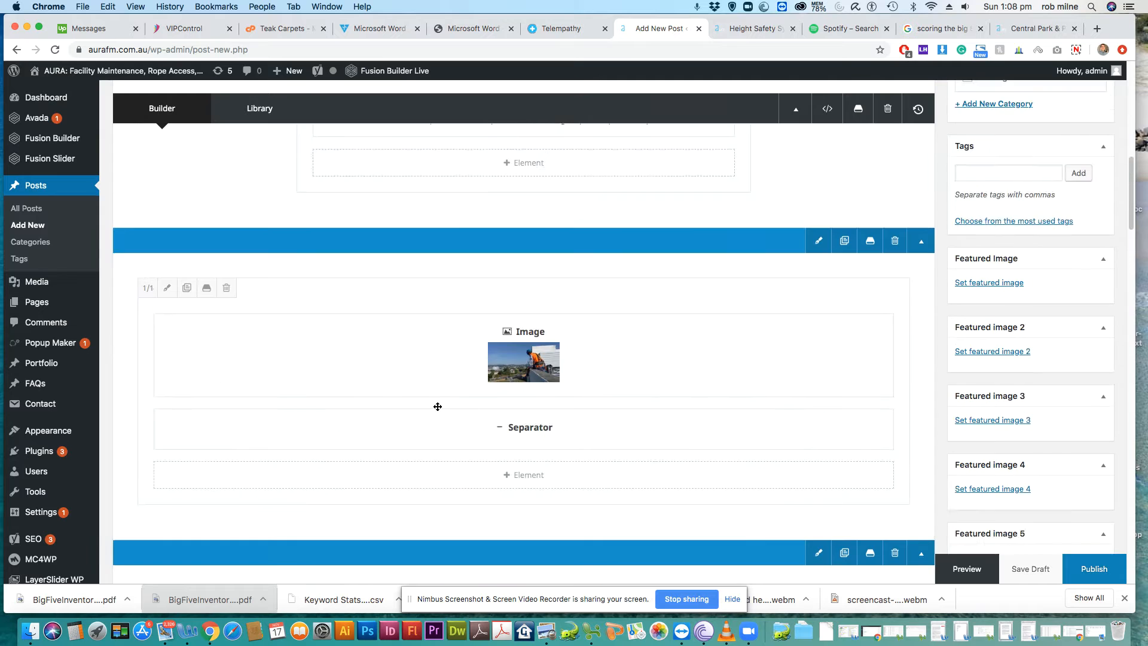
pyautogui.scroll(2, 622, 347)
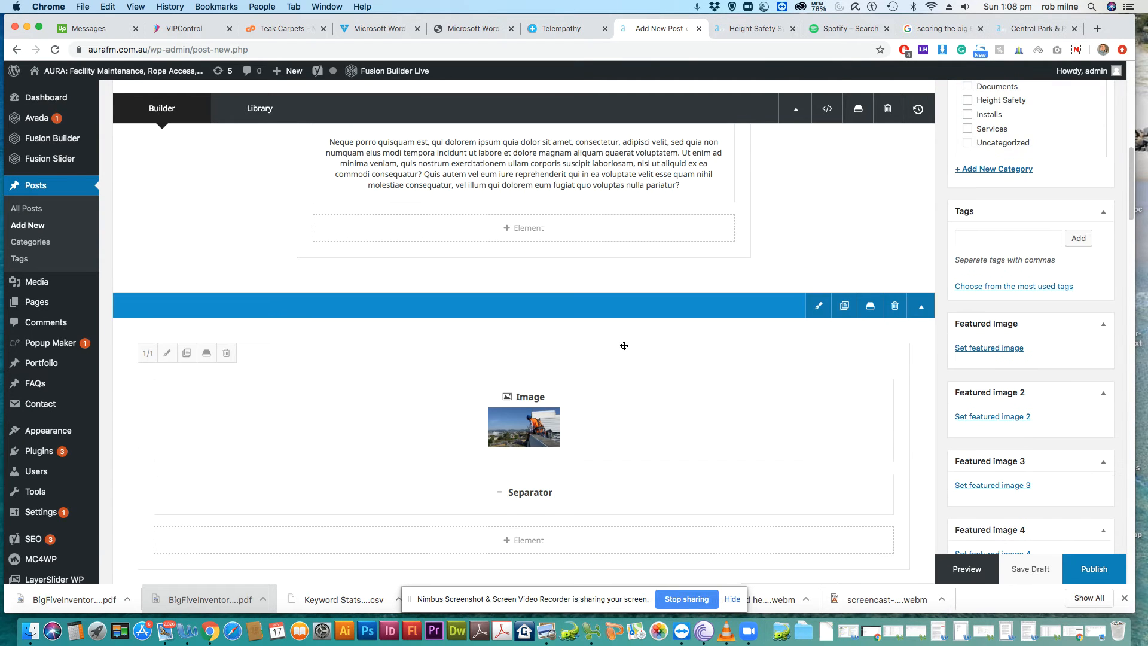
pyautogui.scroll(10, 616, 297)
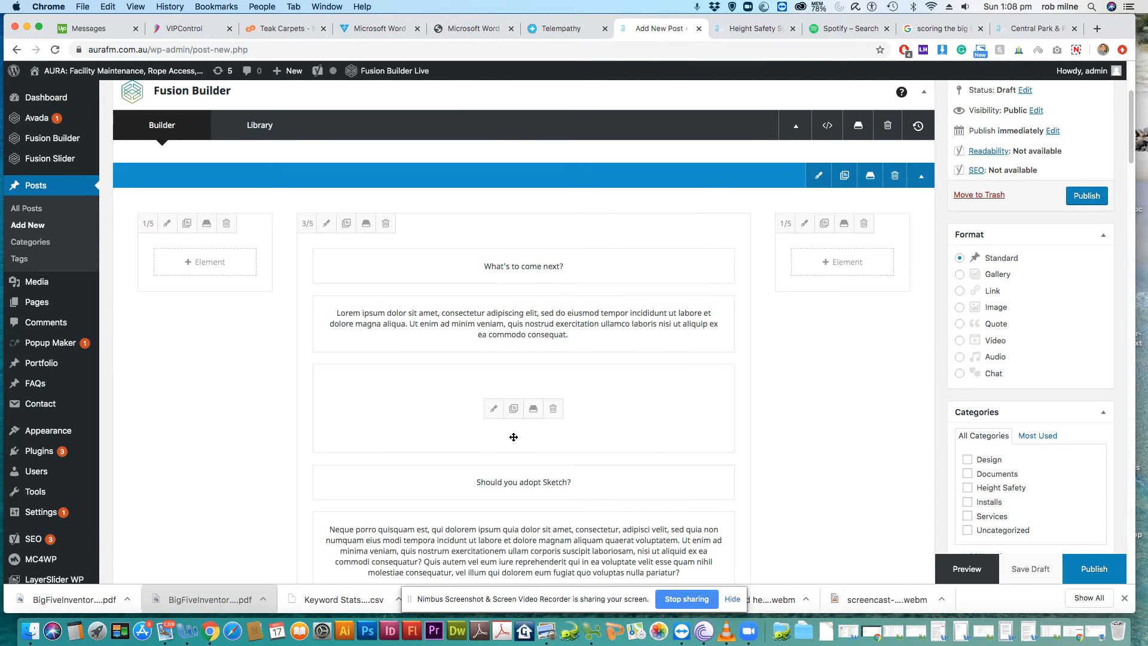
# Step: Delete the "Lorem ipsum" text element directly below the "What's to come next?" heading
pyautogui.scroll(-3, 569, 355)
pyautogui.moveTo(542, 313)
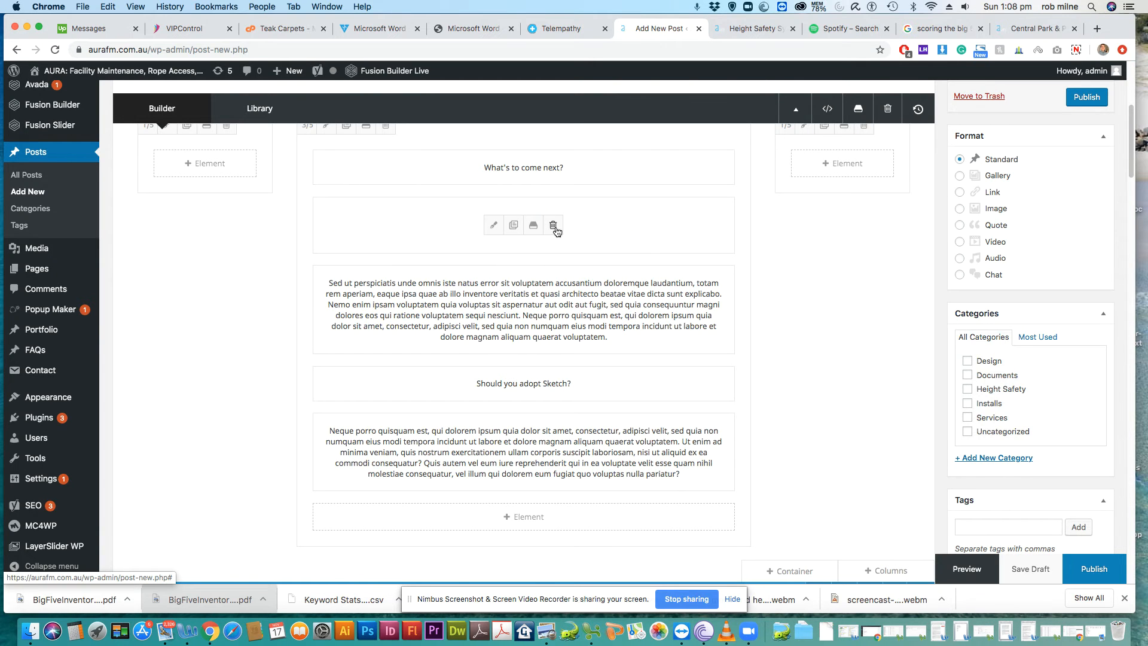
pyautogui.click(553, 226)
pyautogui.click(538, 449)
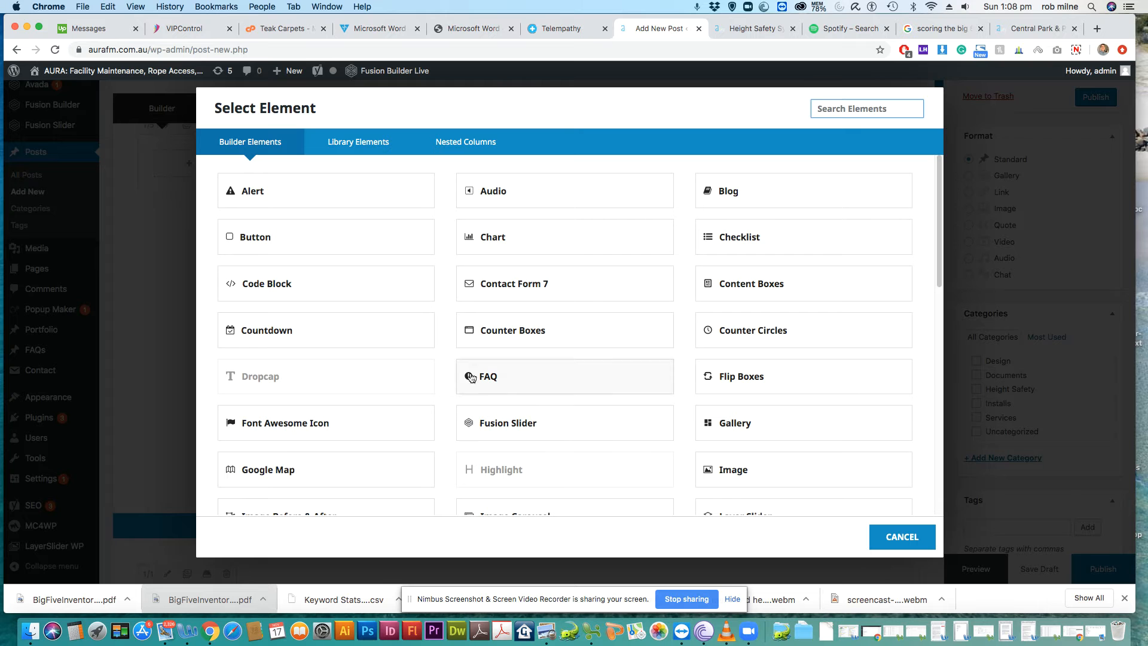
pyautogui.click(902, 536)
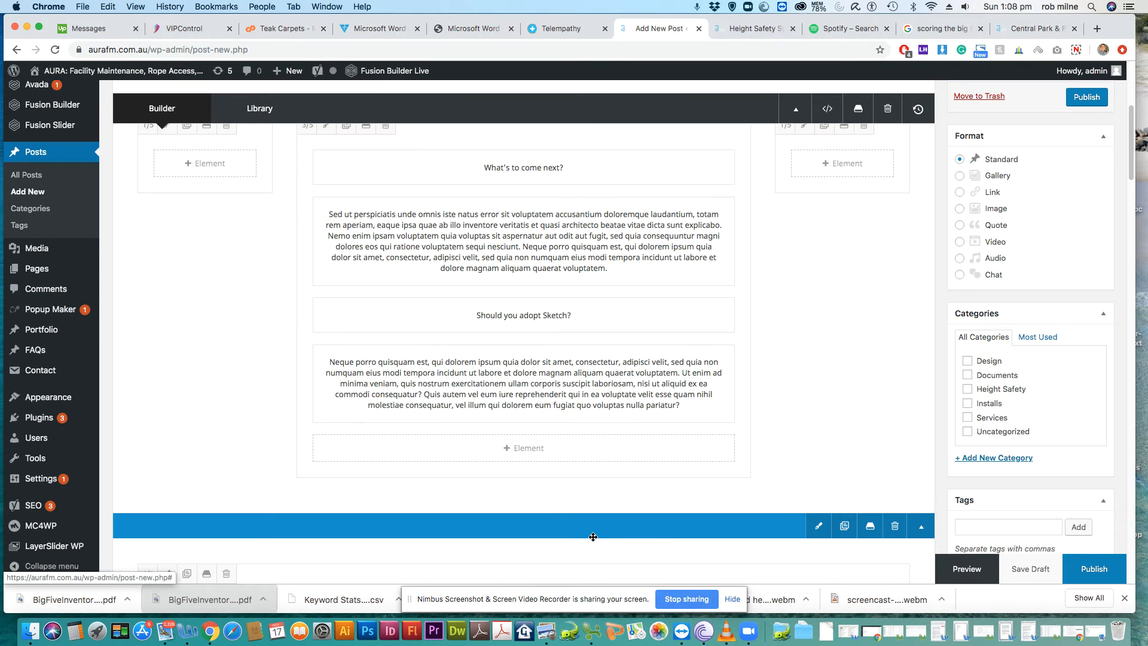
pyautogui.click(525, 450)
pyautogui.scroll(-2, 421, 386)
pyautogui.scroll(-1, 421, 386)
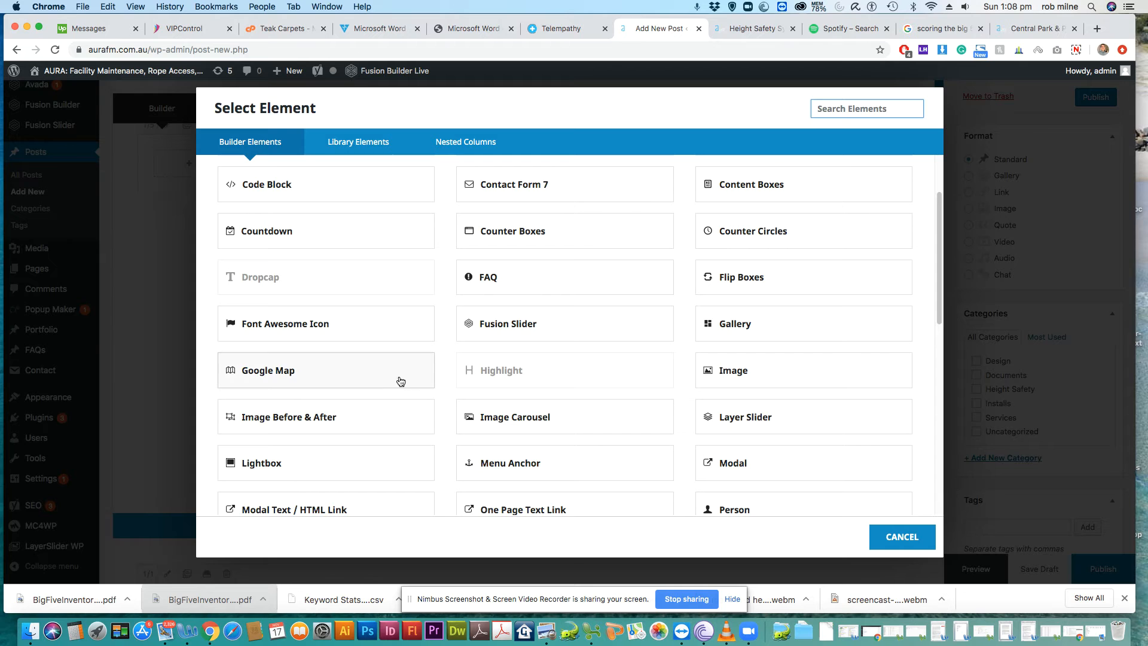
pyautogui.click(729, 369)
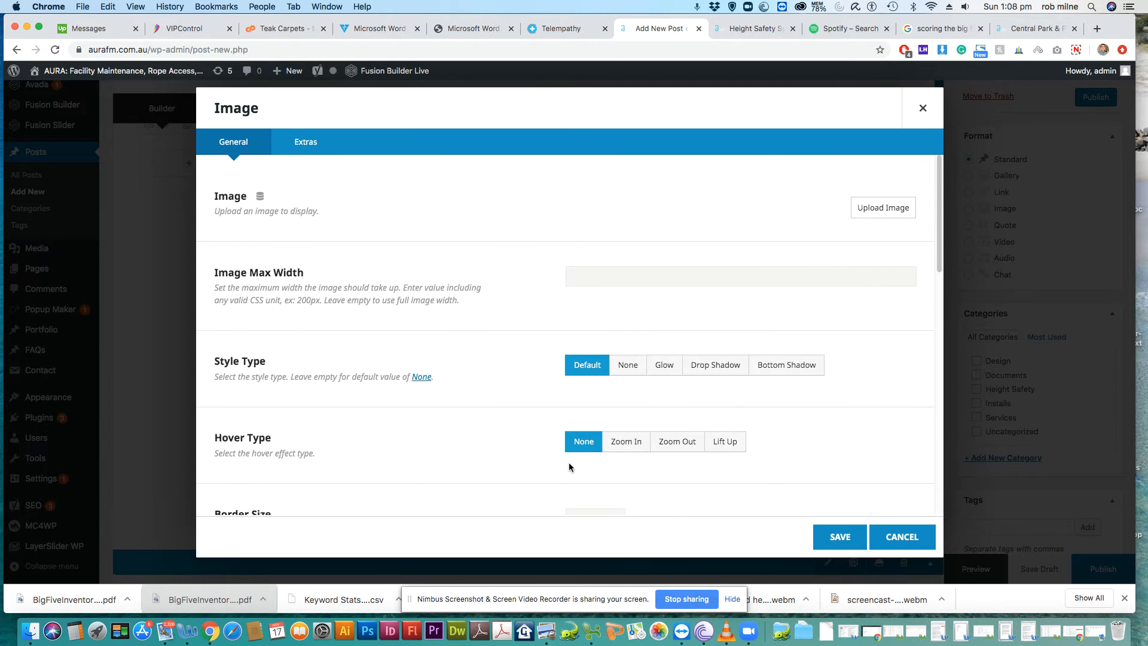
pyautogui.click(856, 209)
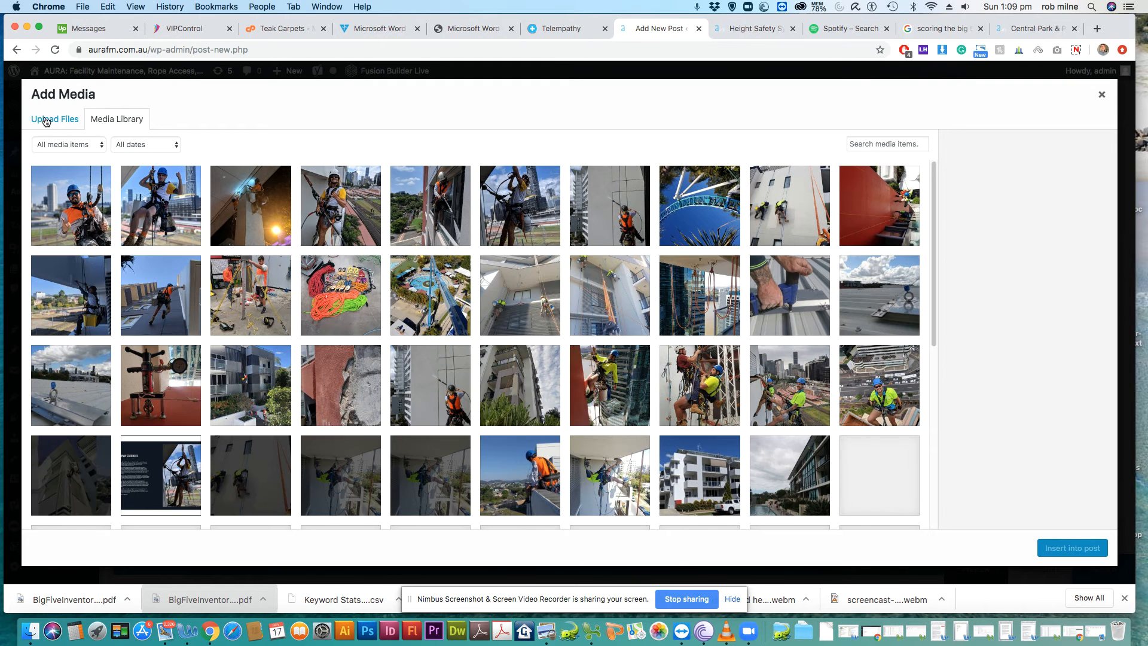
pyautogui.click(1102, 94)
pyautogui.click(924, 107)
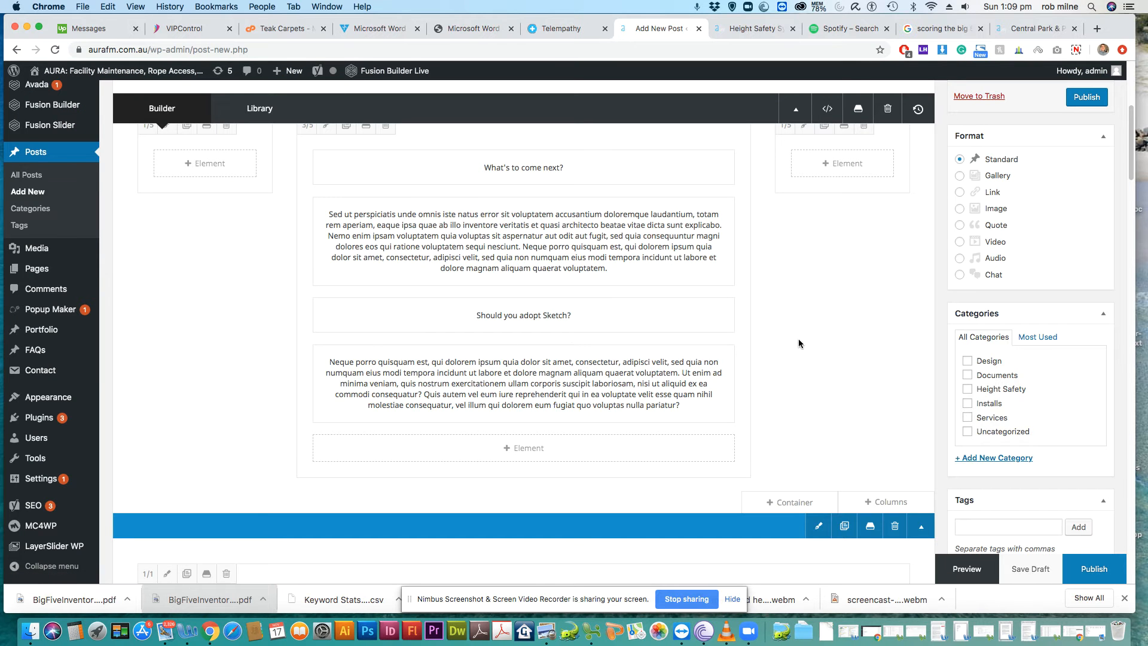
# Step: Assign the post to the Height Safety and Installs categories
pyautogui.scroll(1, 788, 328)
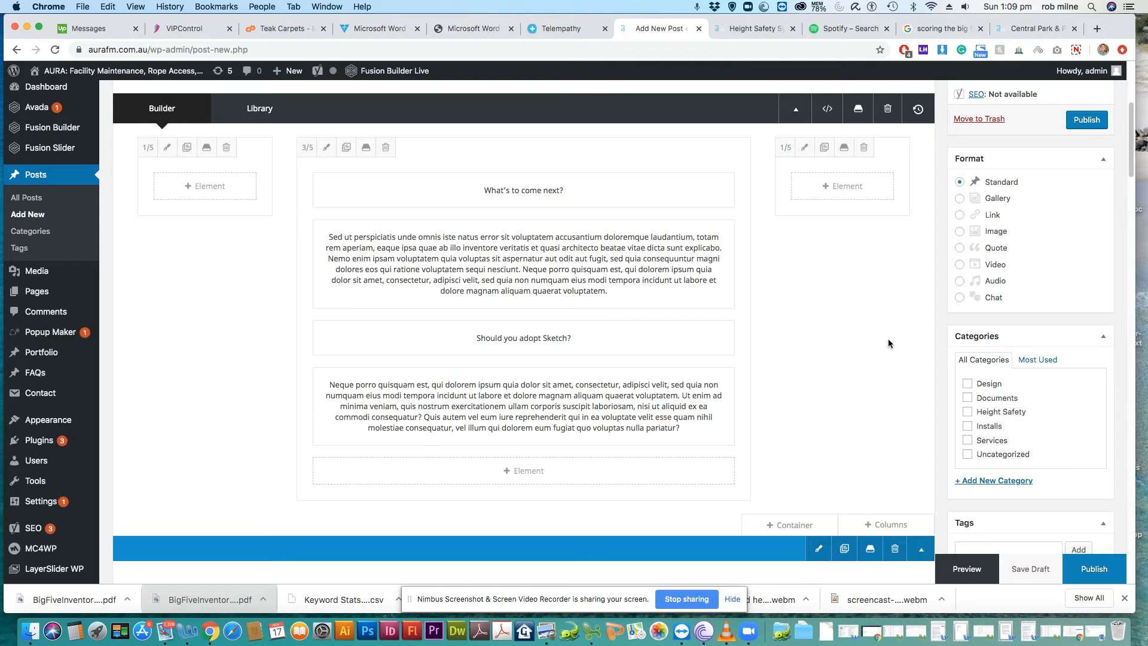
pyautogui.scroll(-1, 888, 335)
pyautogui.scroll(-1, 883, 342)
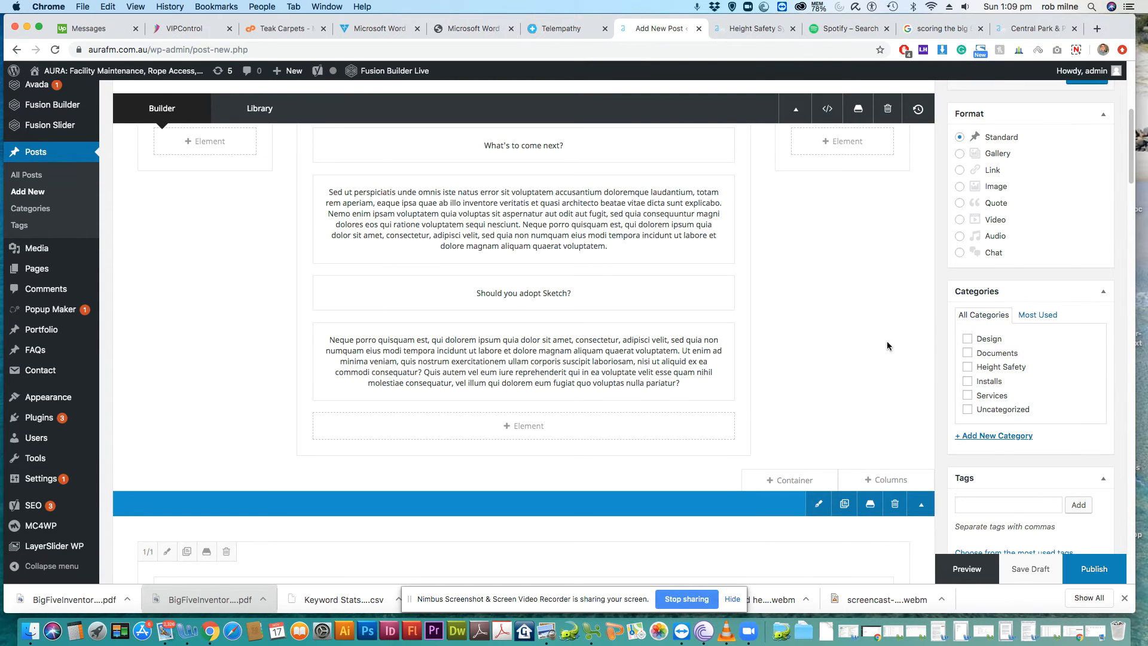
pyautogui.click(1015, 374)
pyautogui.click(969, 383)
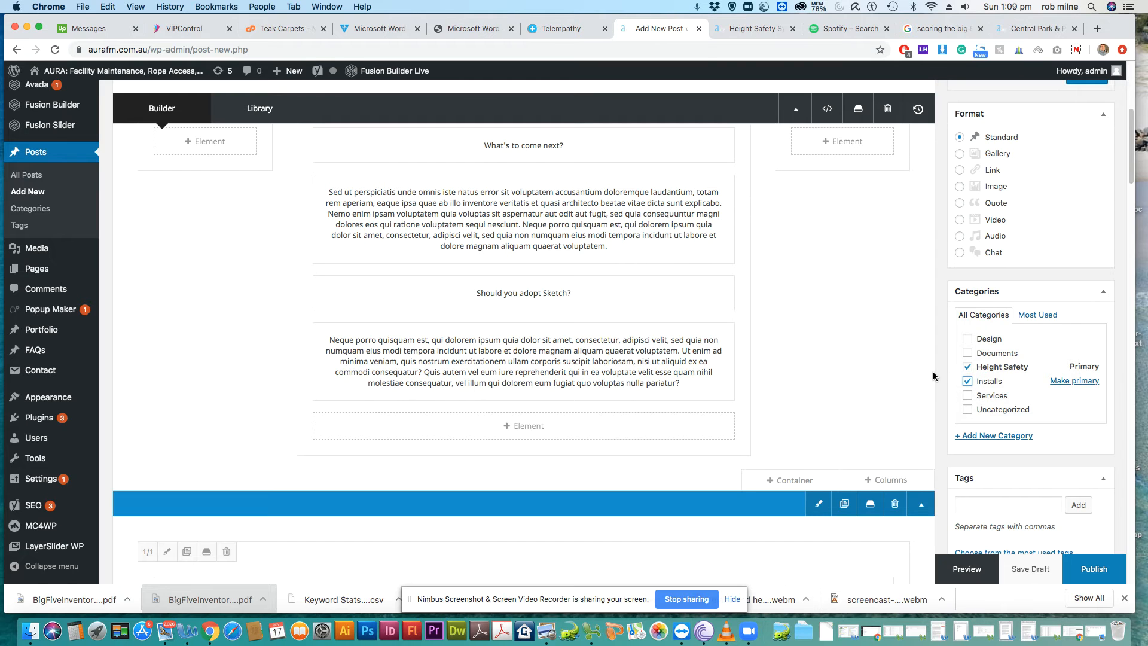
# Step: Add the tags "height safety system installation", "height safety systems" and "height safety installations" to the post
pyautogui.scroll(-4, 980, 394)
pyautogui.click(980, 409)
pyautogui.write('height safety')
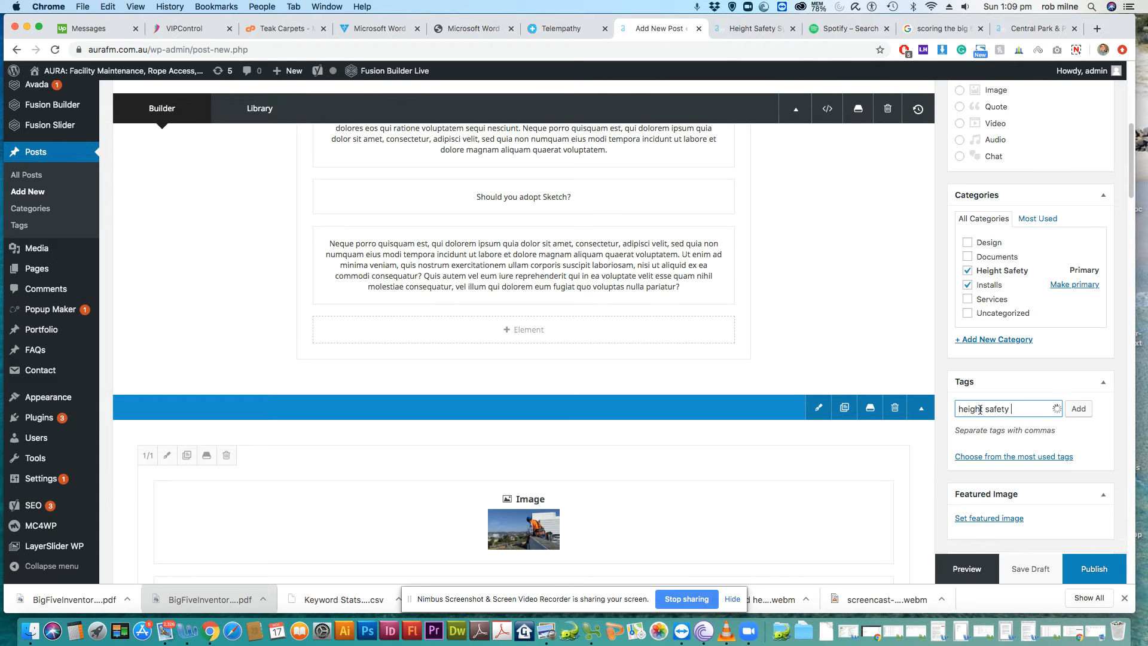
pyautogui.write(' system installation')
pyautogui.write(',')
pyautogui.write(' height safe')
pyautogui.write('ty st')
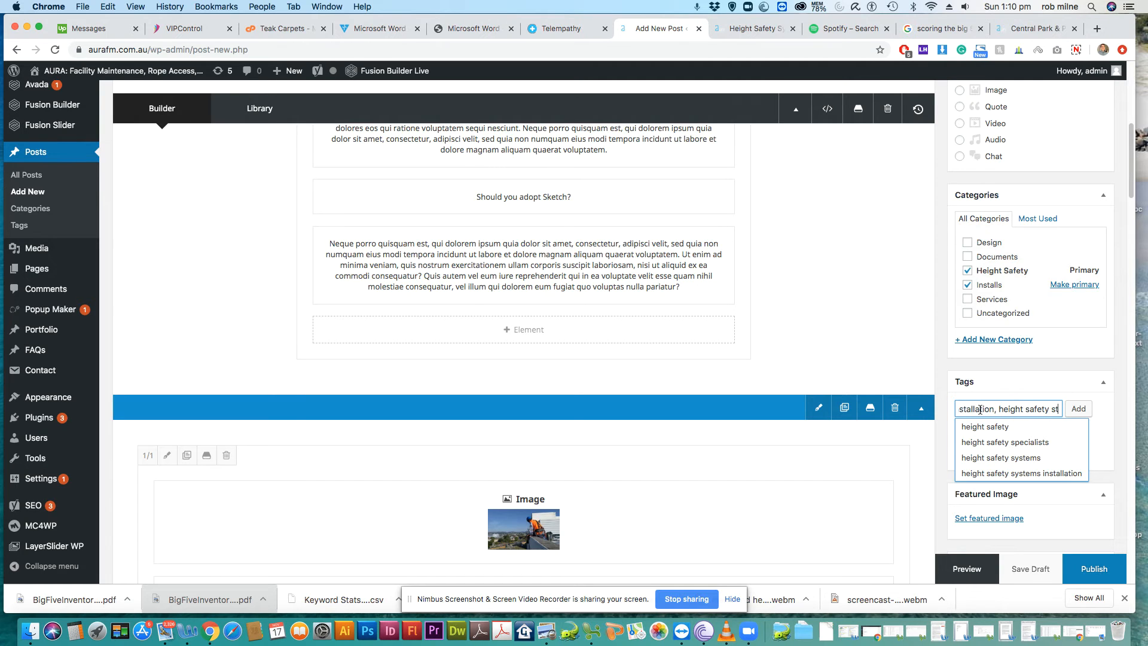
pyautogui.write('stems, s')
pyautogui.write('eight safe')
pyautogui.write('ty installat')
pyautogui.write('ions')
pyautogui.press('Return')
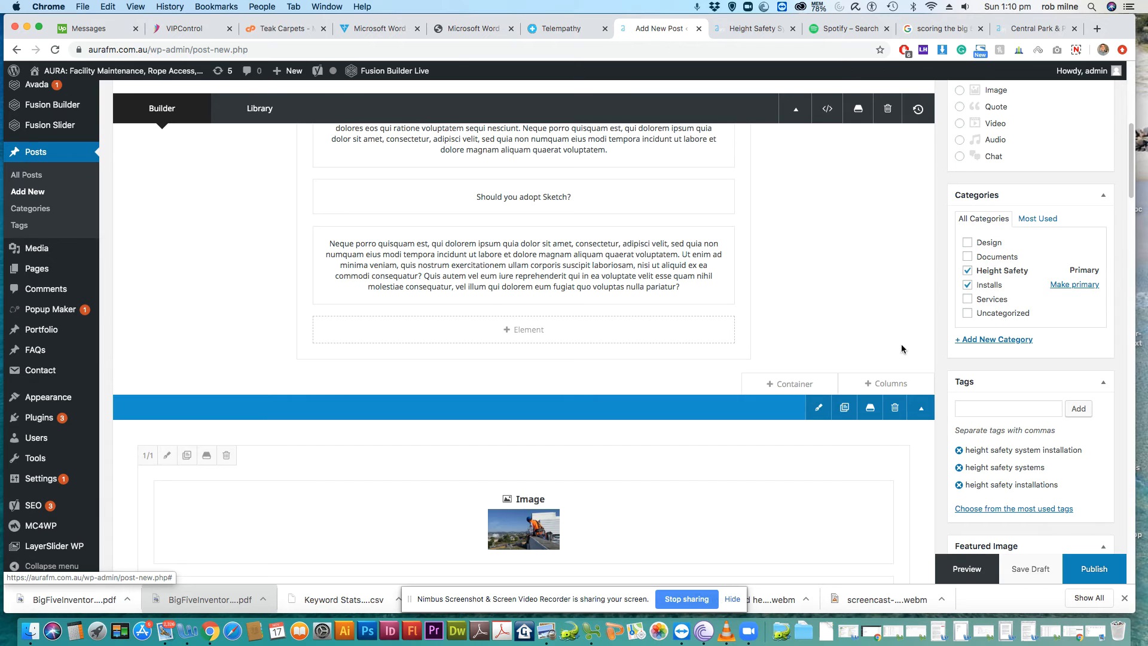
# Step: Open the live site's home page and examine how the blog posts appear in its Height Safety News section
pyautogui.scroll(-3, 914, 352)
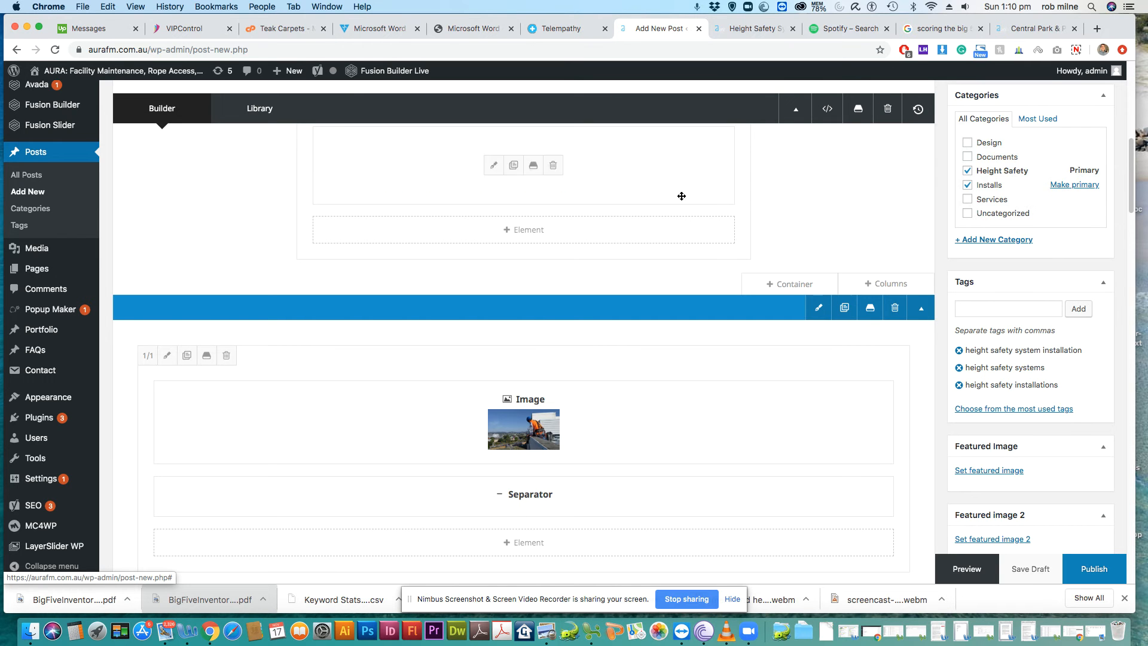
pyautogui.click(751, 28)
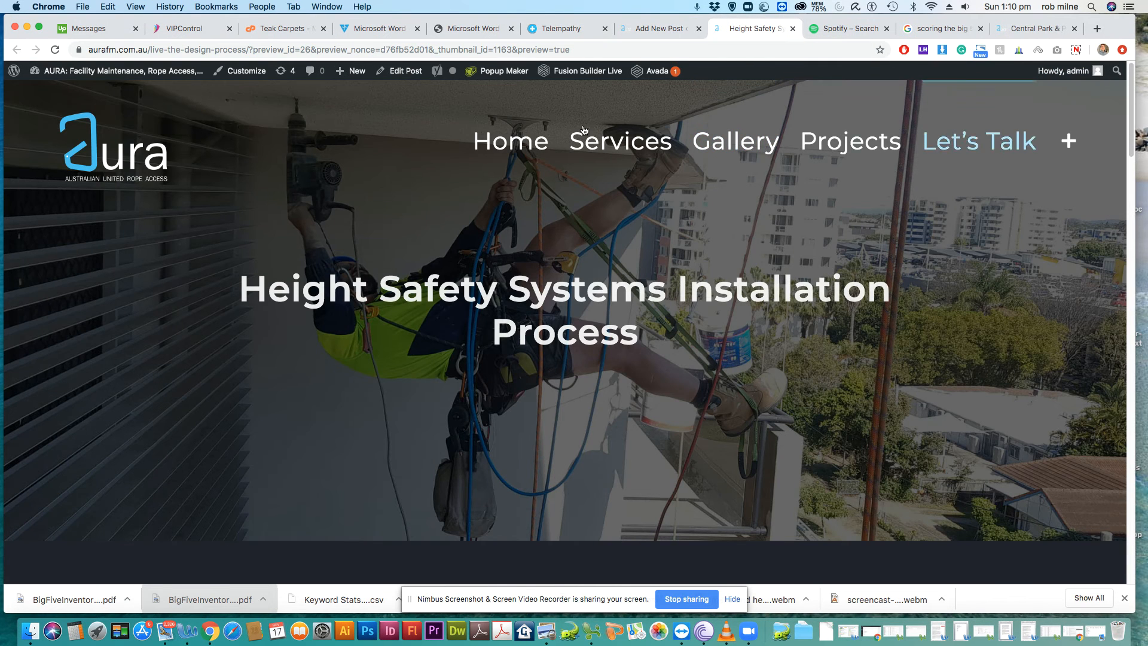
pyautogui.click(530, 147)
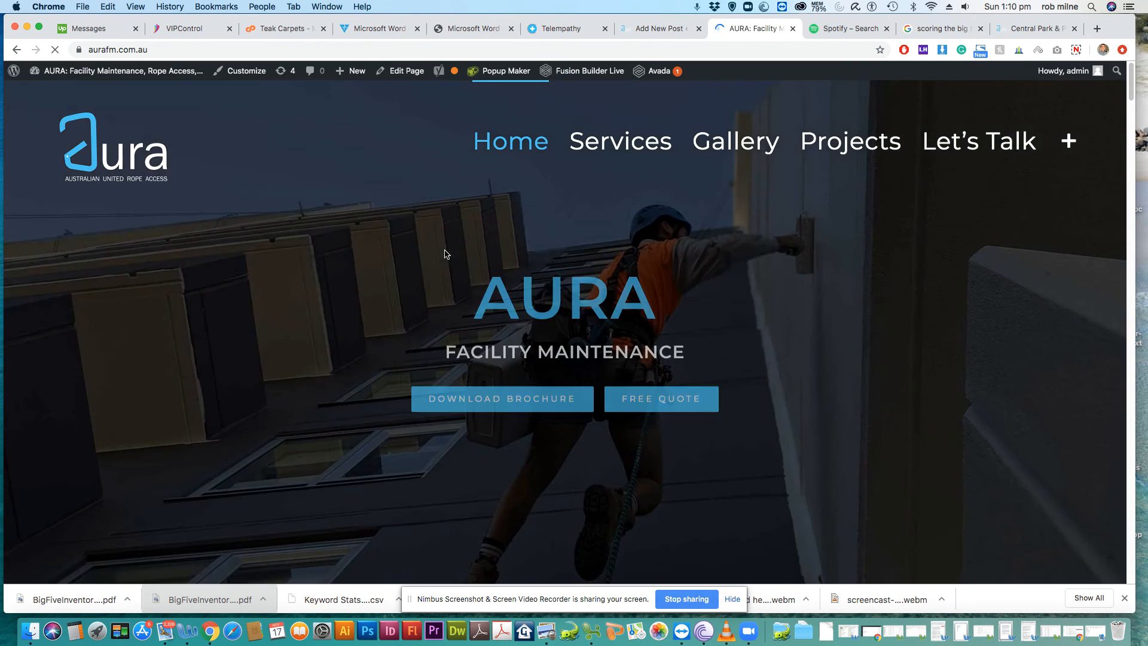
pyautogui.scroll(-15, 448, 254)
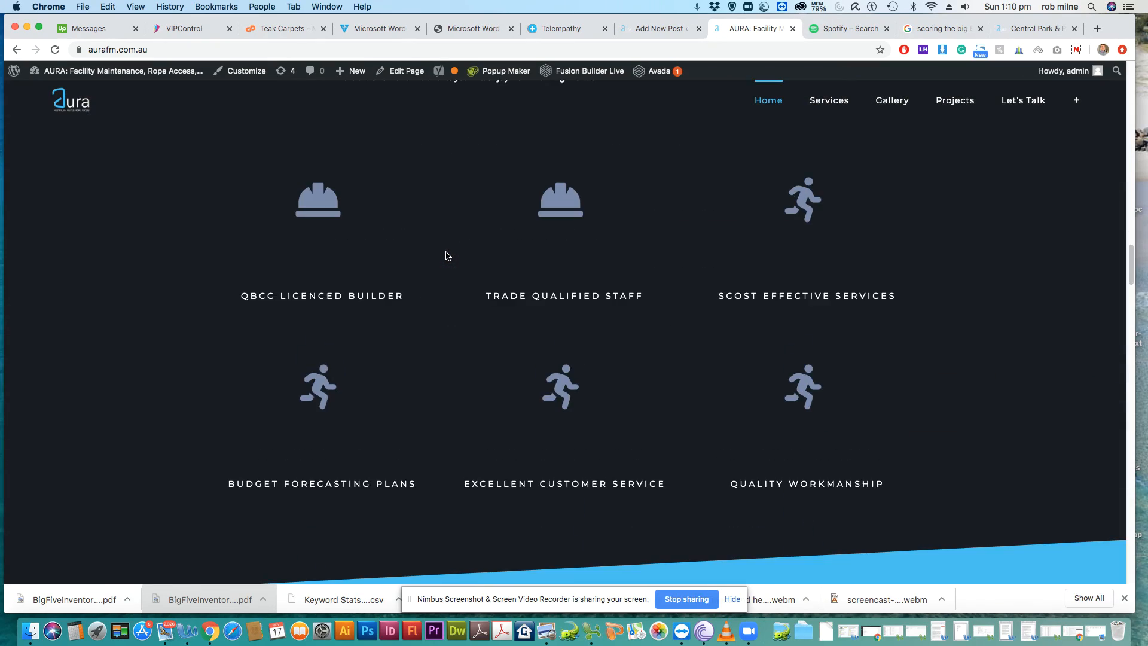
pyautogui.scroll(-10, 446, 257)
pyautogui.scroll(-10, 446, 257)
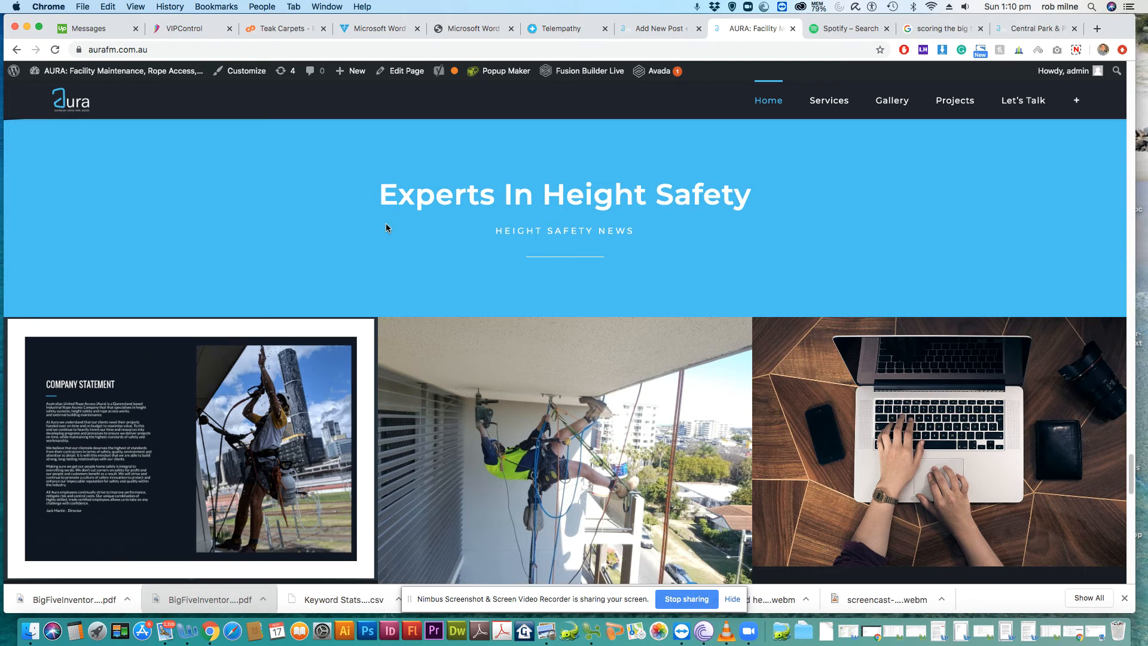
pyautogui.scroll(-2, 377, 217)
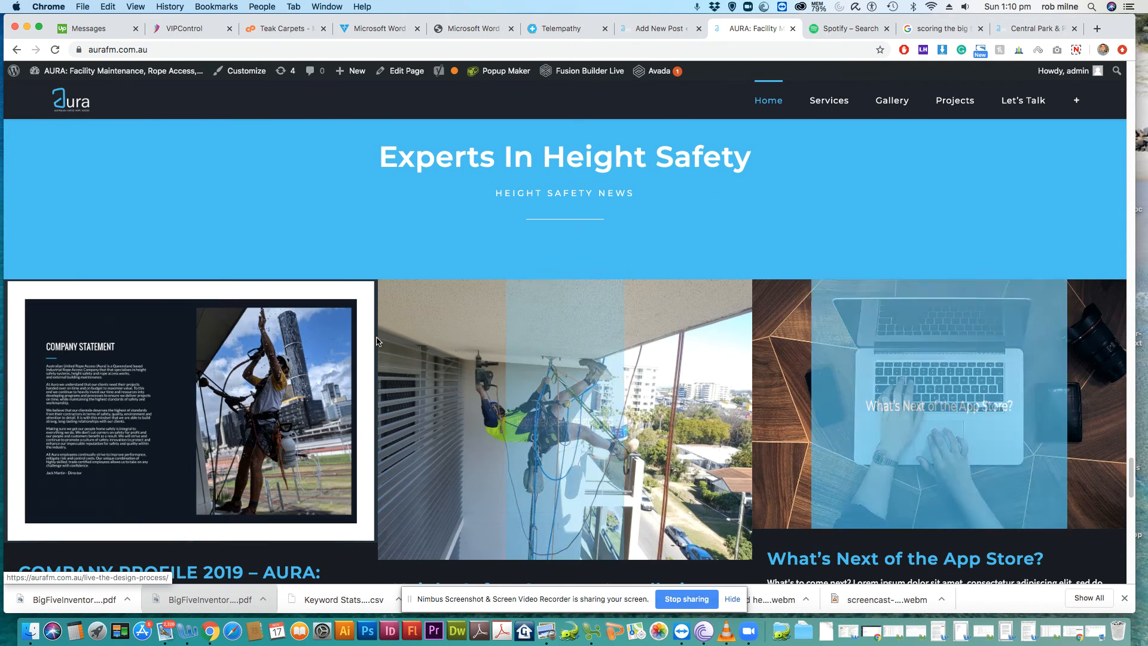
pyautogui.scroll(-3, 429, 299)
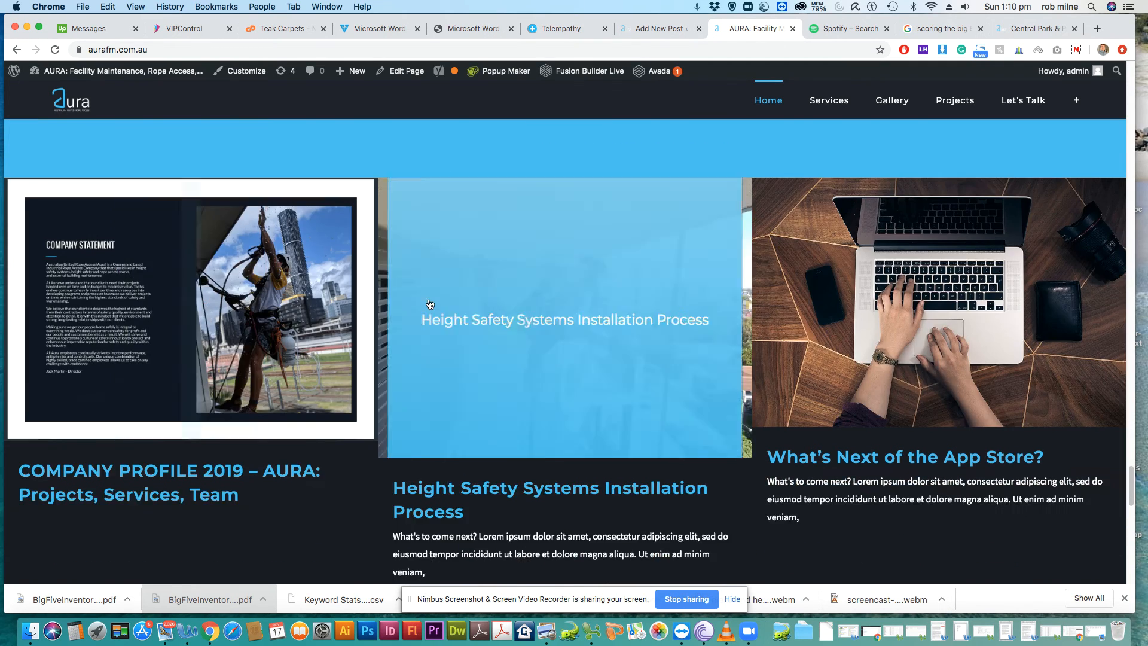
pyautogui.scroll(-1, 429, 304)
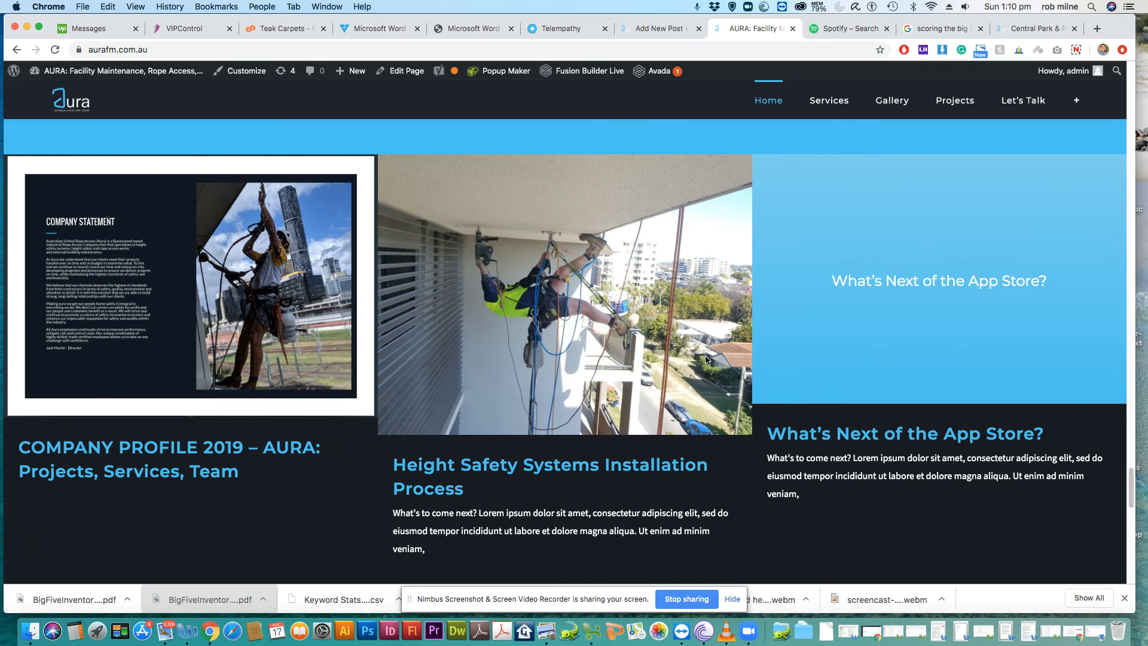
pyautogui.scroll(1, 598, 404)
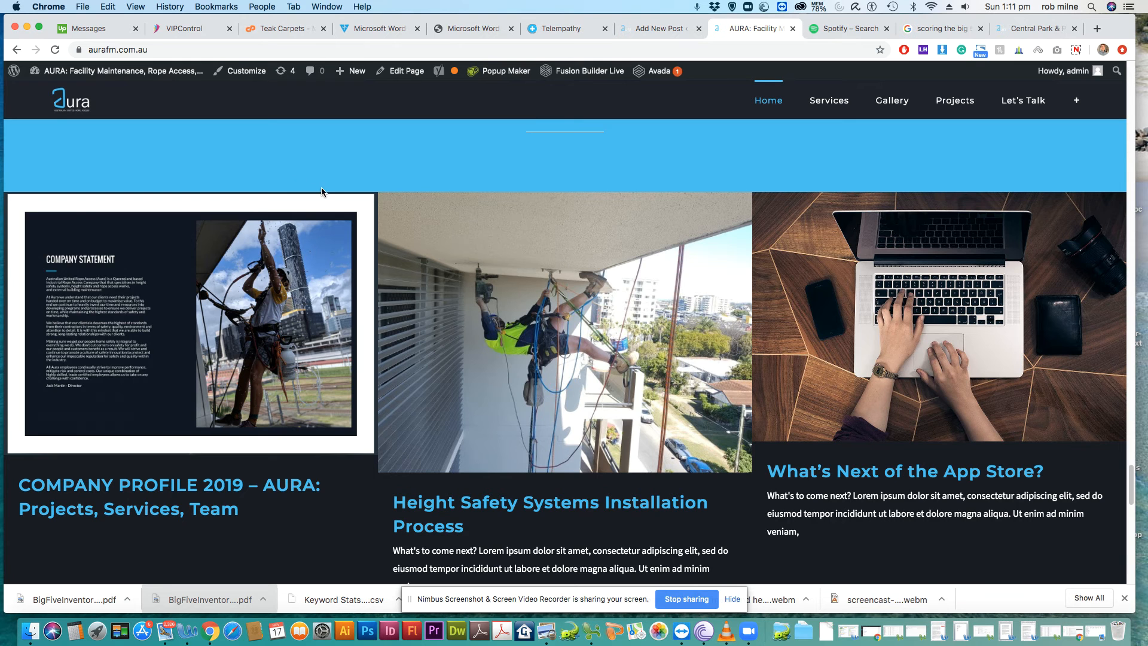
pyautogui.scroll(-3, 323, 275)
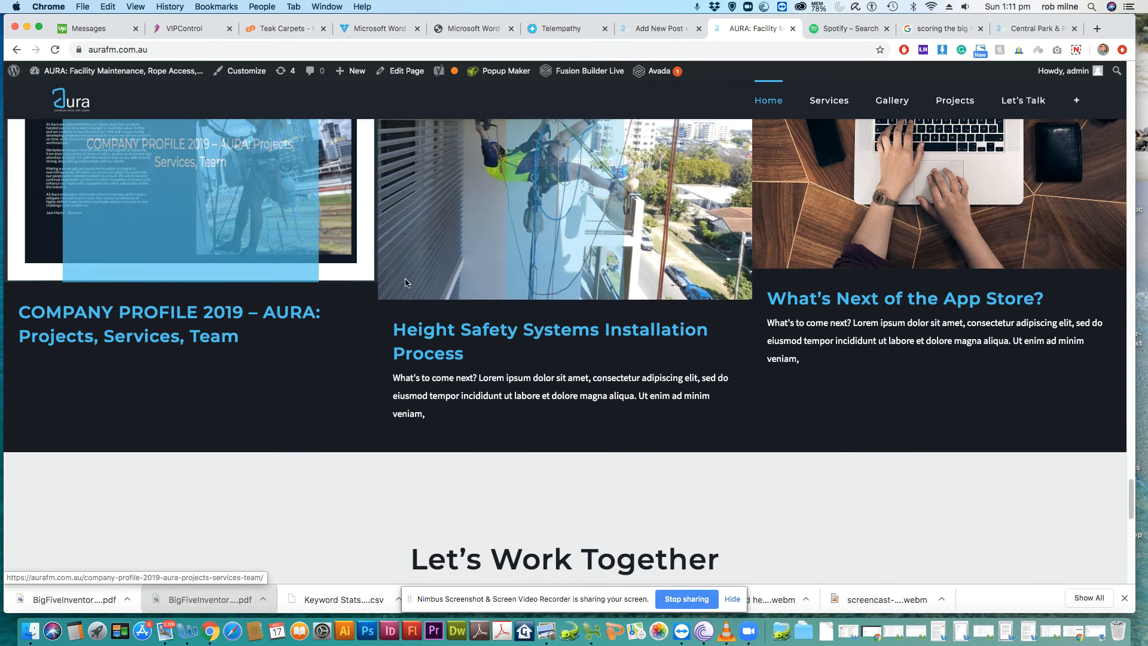
# Step: Return to the new post's editor and review its title, template text blocks, publish settings, categories and tags
pyautogui.click(658, 30)
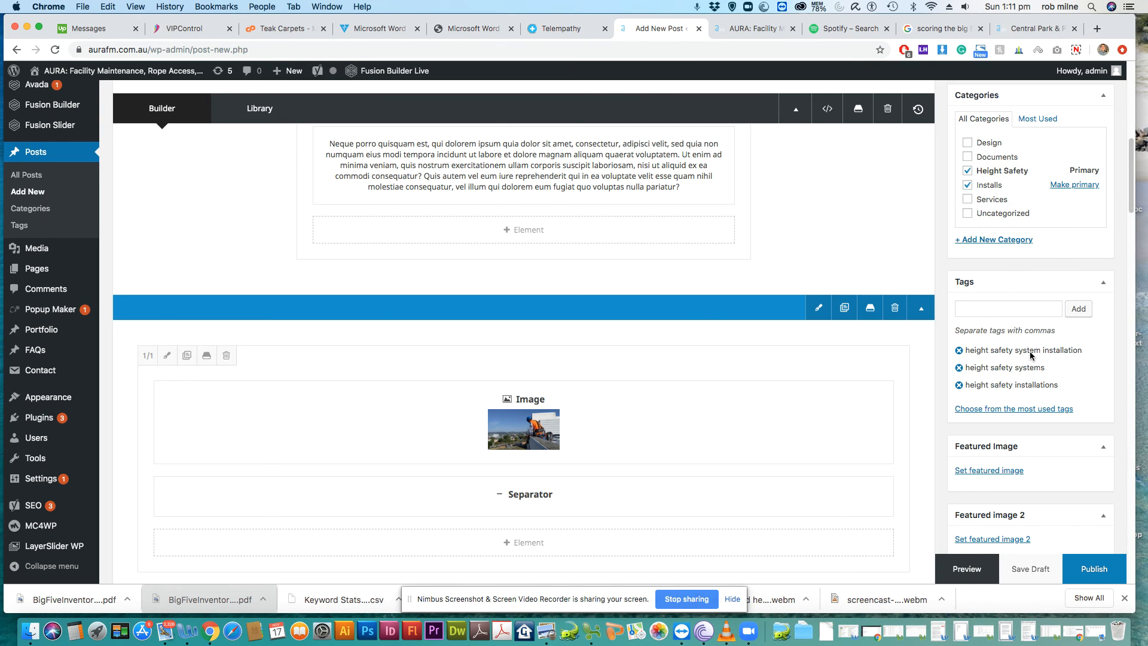
pyautogui.scroll(8, 697, 454)
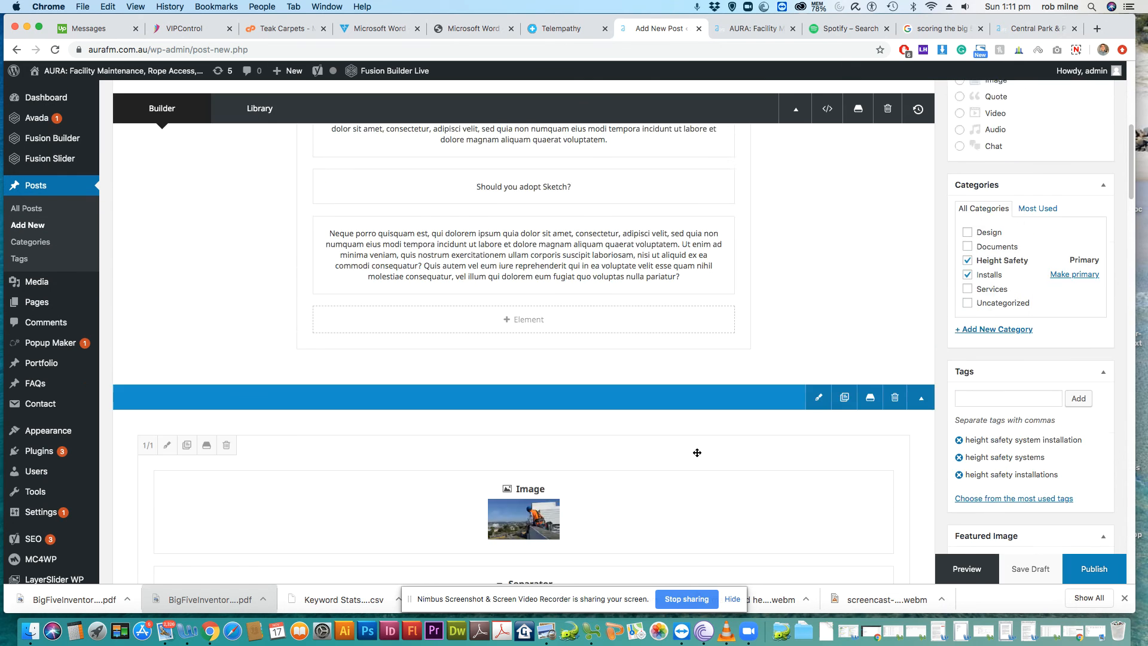
pyautogui.scroll(-5, 698, 455)
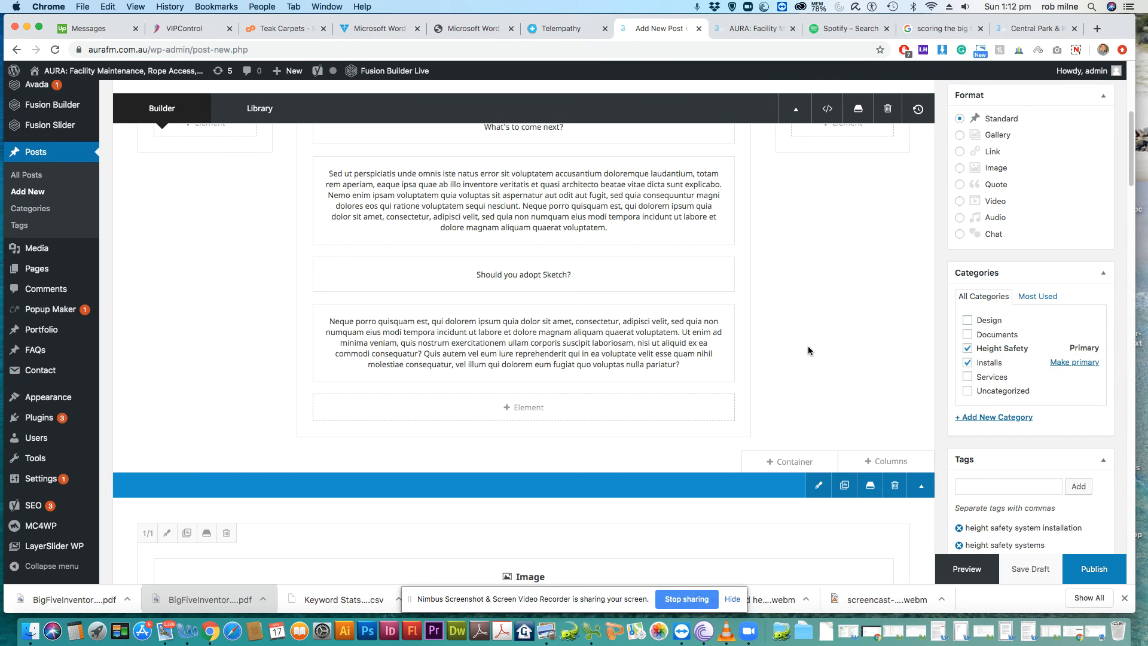
pyautogui.scroll(1, 864, 426)
pyautogui.scroll(5, 864, 427)
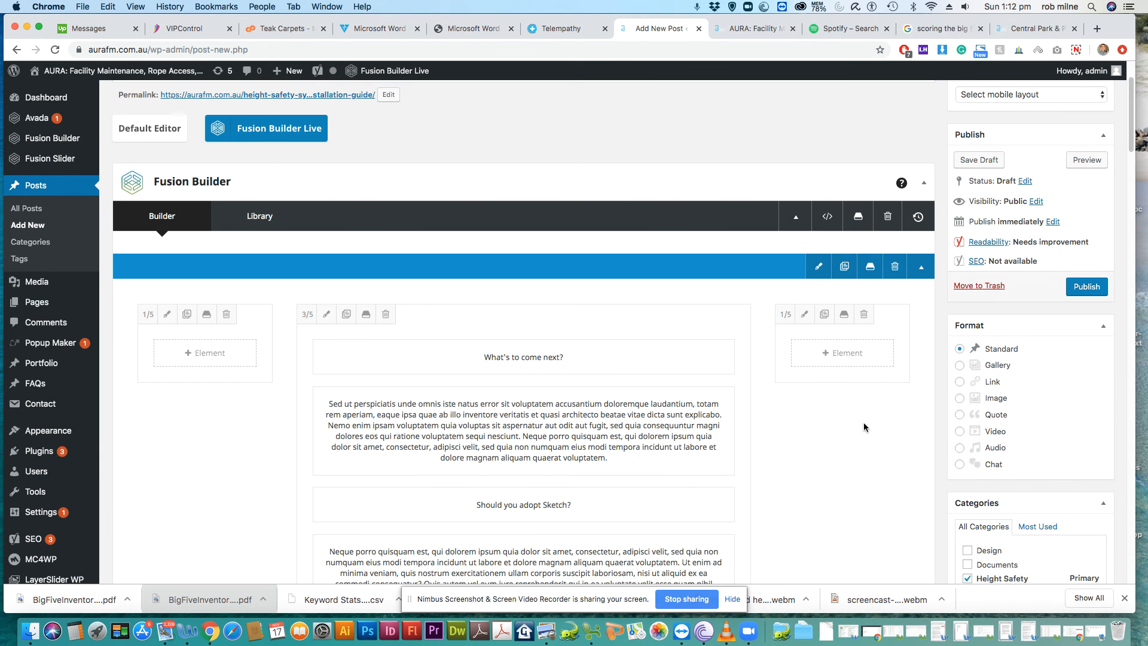
pyautogui.scroll(2, 839, 430)
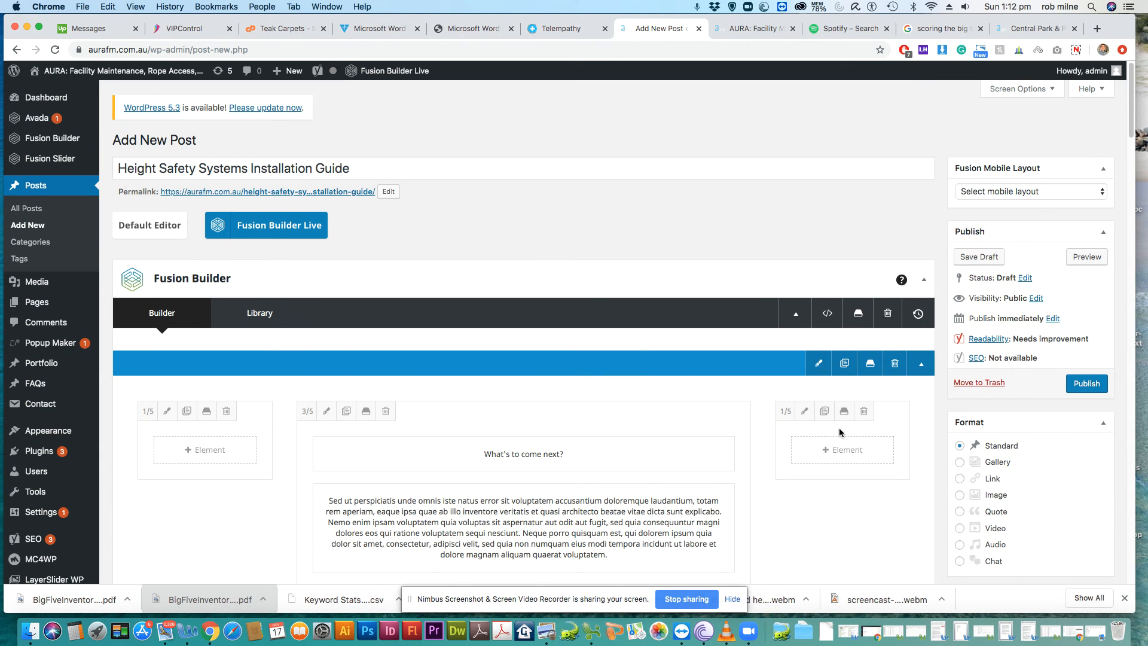
pyautogui.scroll(-2, 778, 423)
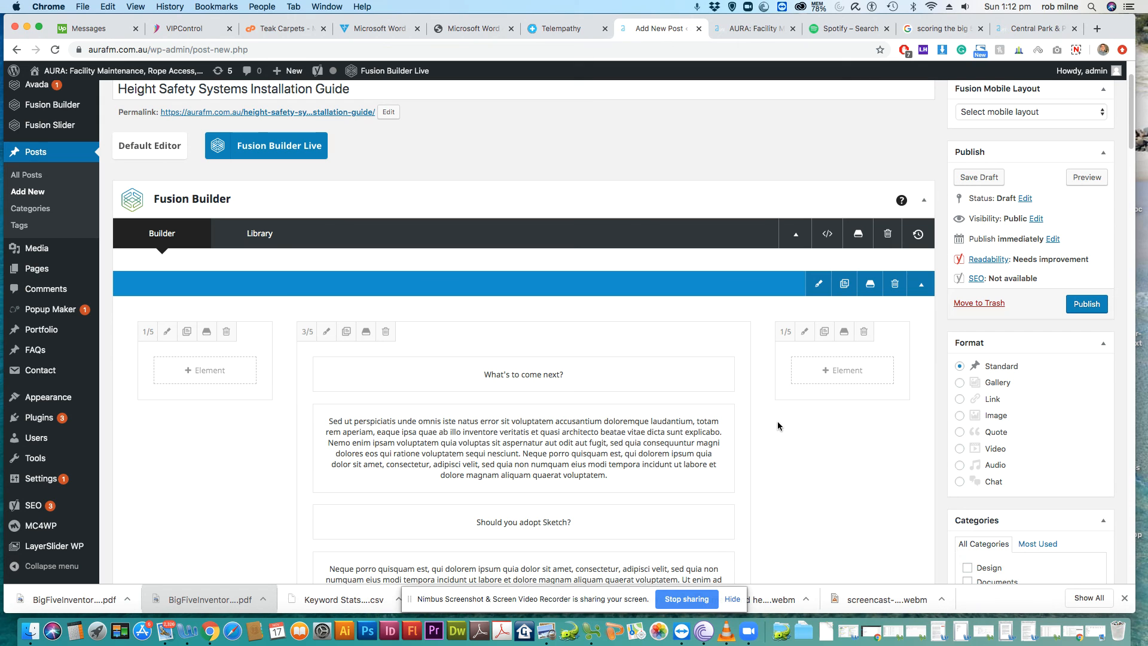
pyautogui.scroll(1, 771, 429)
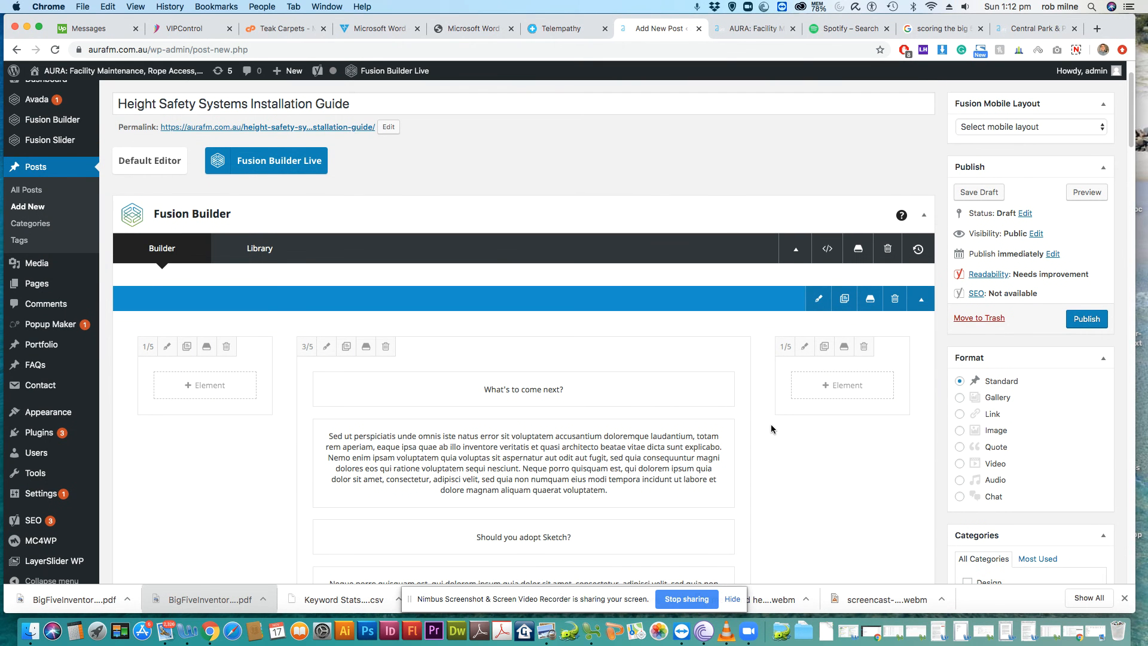
pyautogui.moveTo(569, 552)
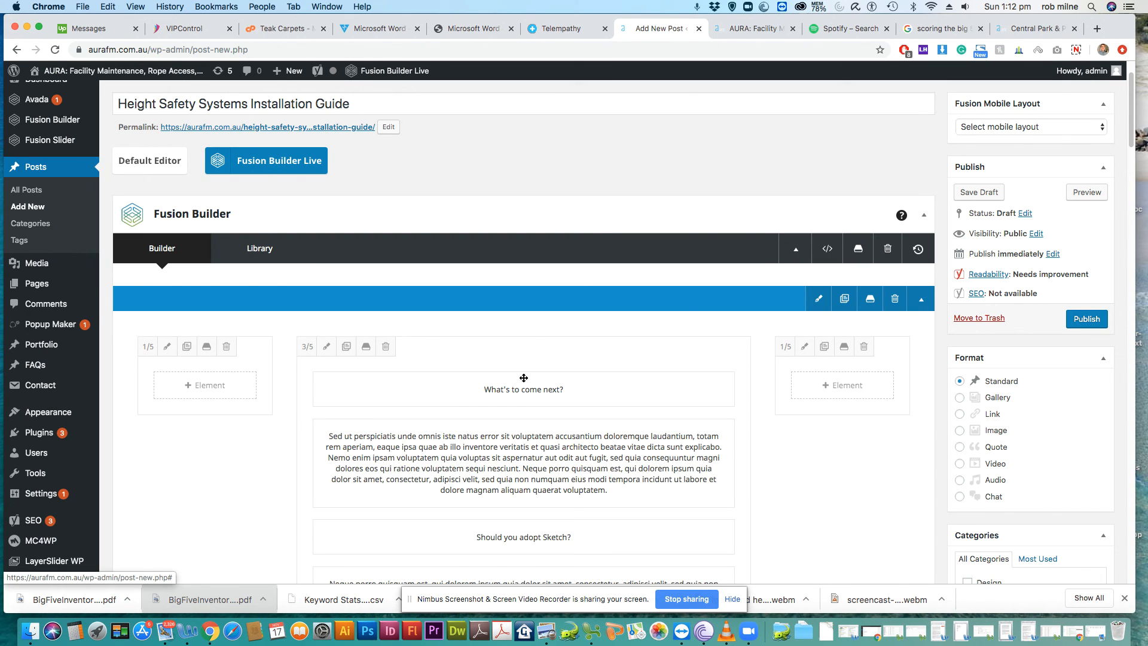
pyautogui.moveTo(604, 447)
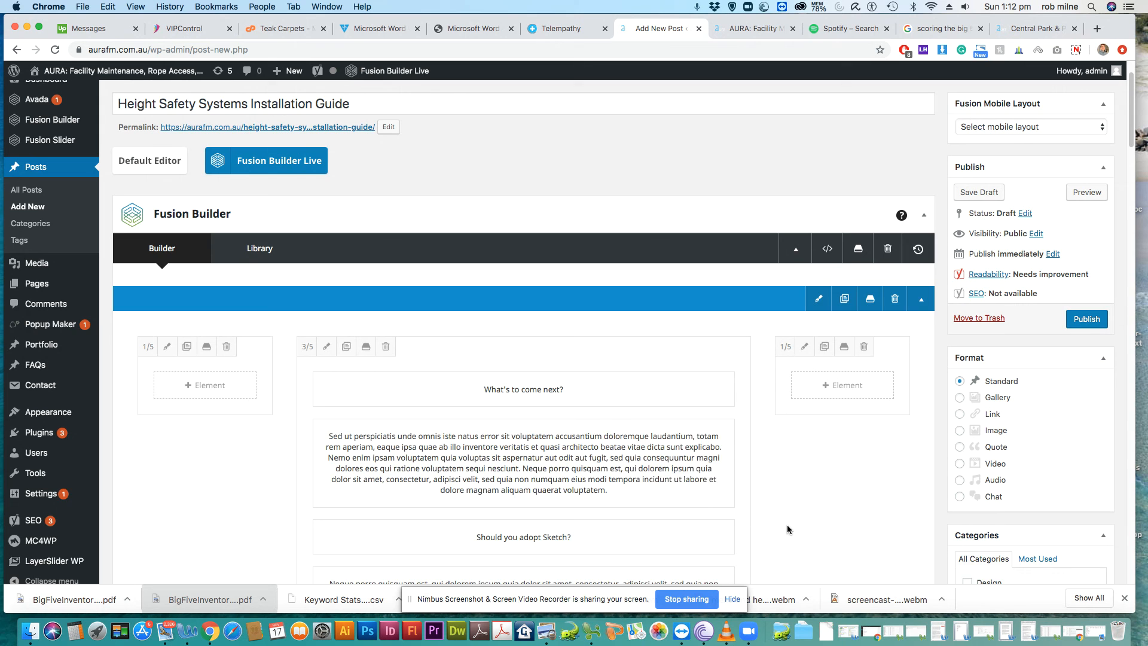
pyautogui.scroll(-3, 795, 533)
pyautogui.scroll(-3, 984, 509)
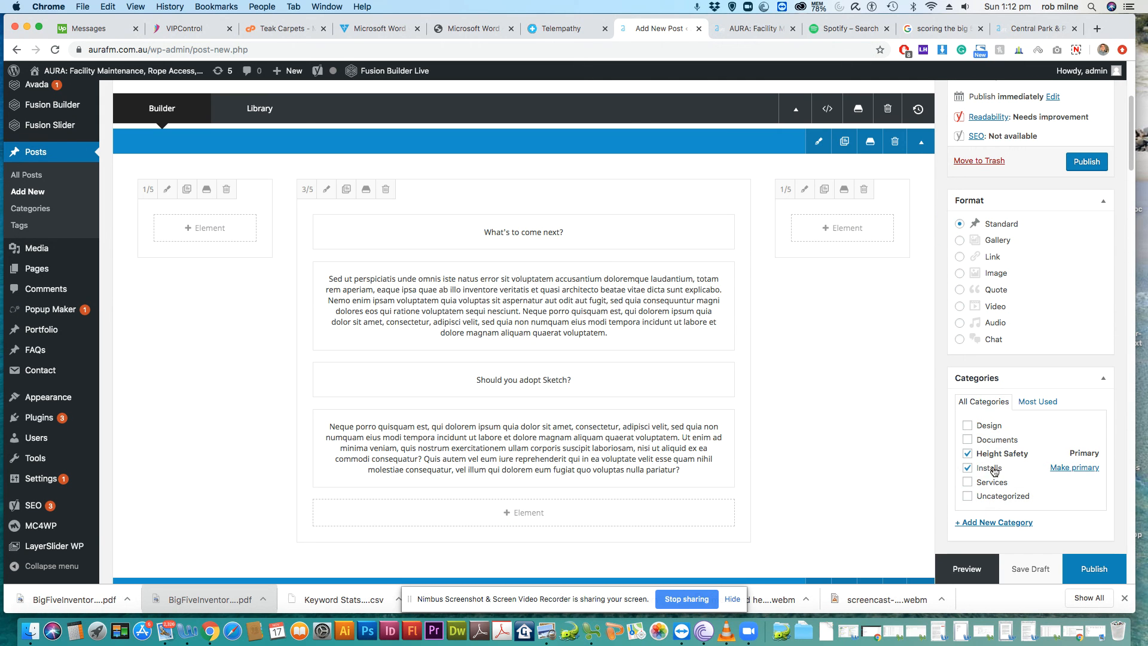
pyautogui.scroll(-9, 982, 470)
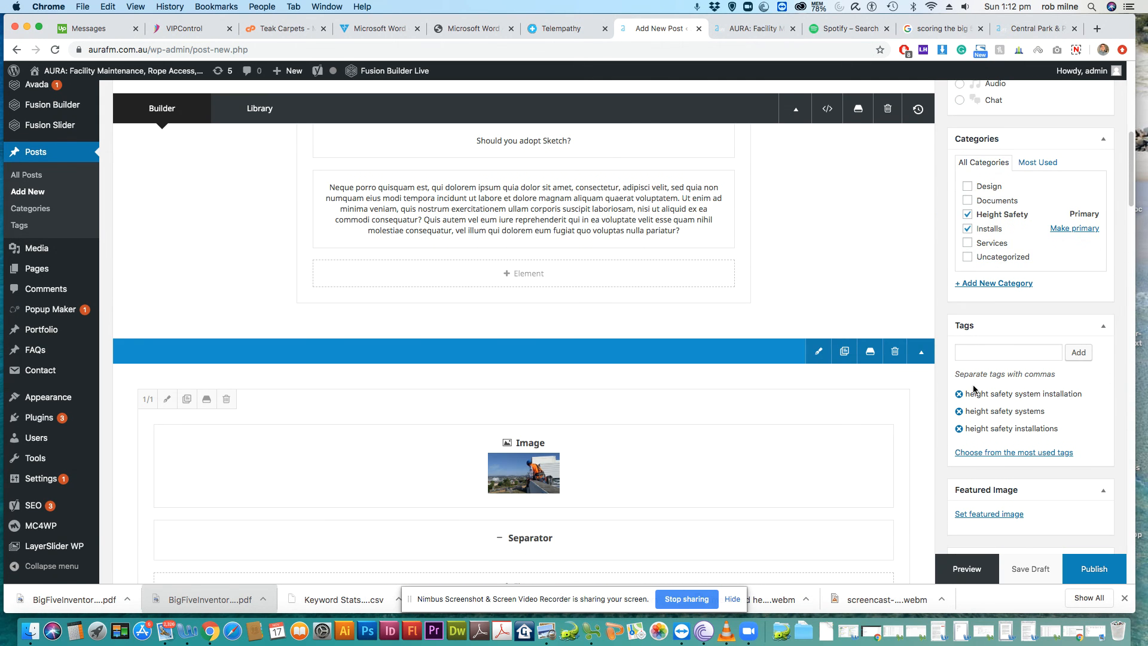